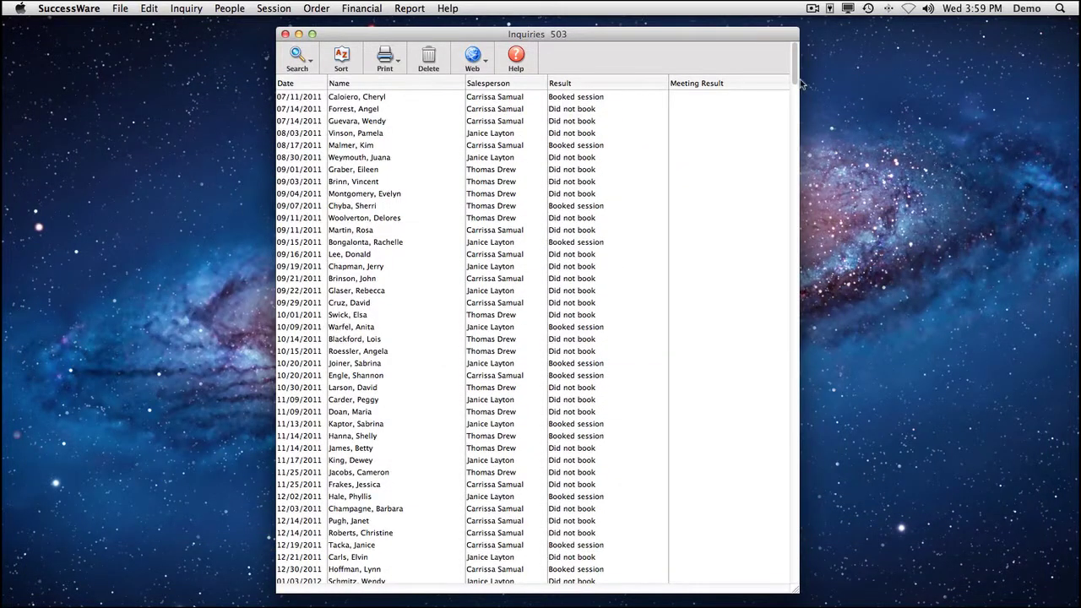
# Scroll the inquiries list and open the 01/04/2012 Weddings inquiry in Modify Inquiries
pyautogui.moveTo(795, 79); pyautogui.dragTo(798, 114)
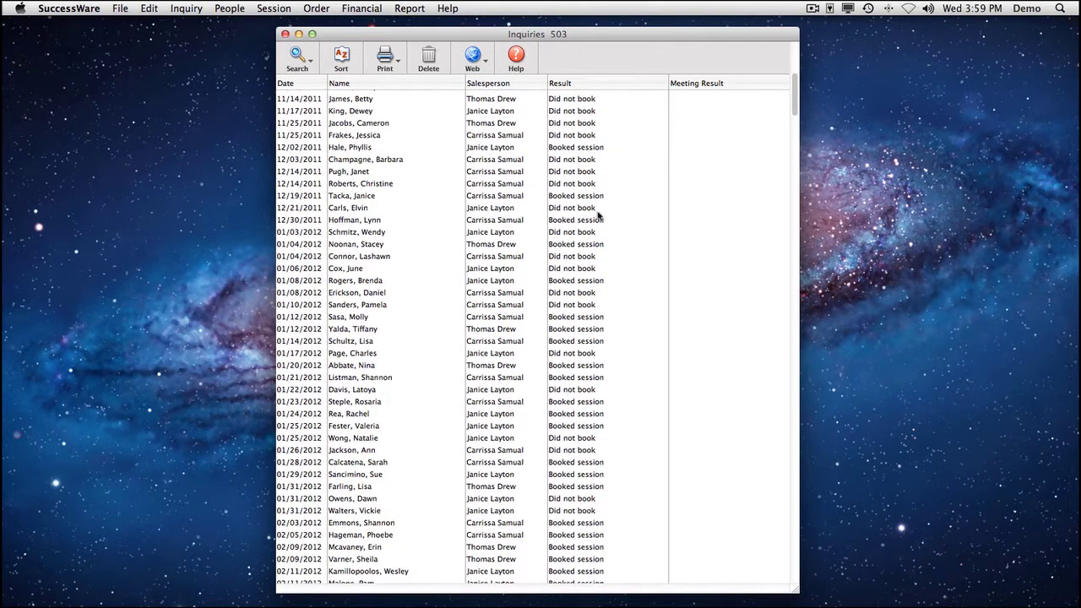
pyautogui.doubleClick(508, 245)
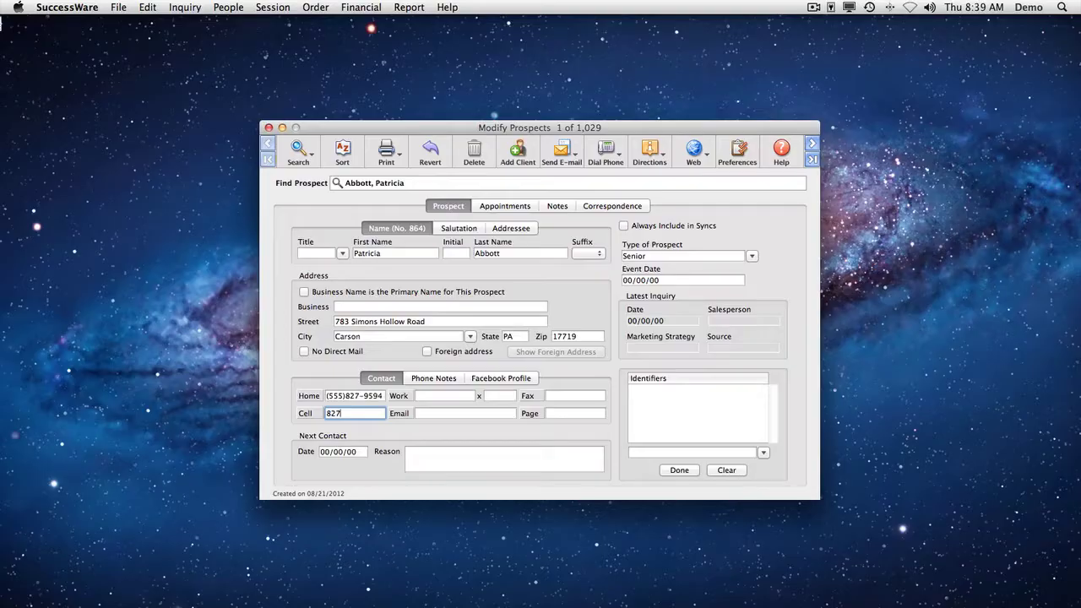
# Fill in the prospect's cell number and begin typing their e-mail address
pyautogui.write('4839')
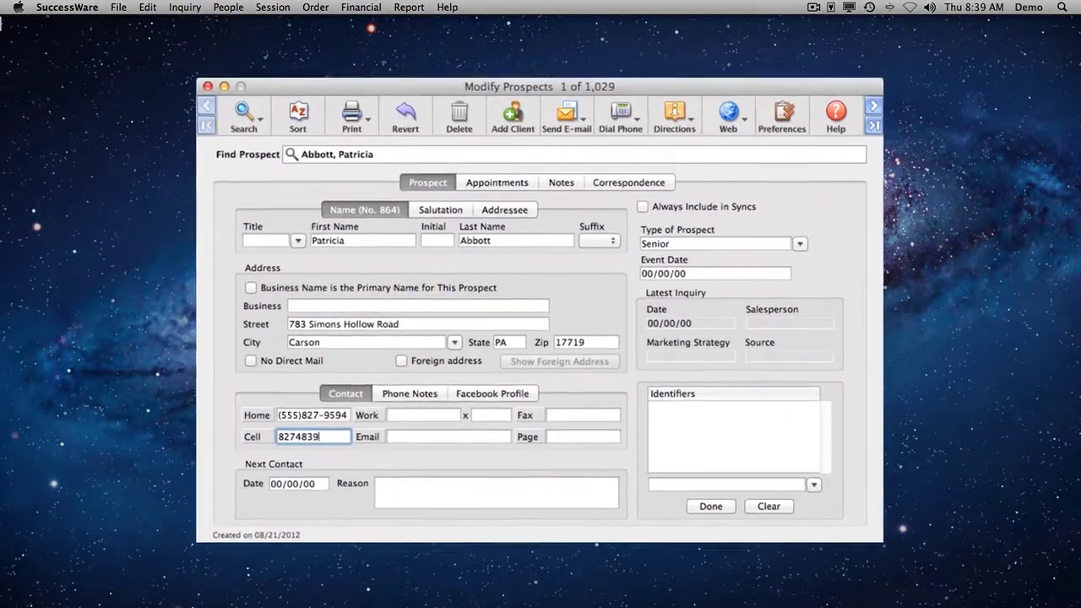
pyautogui.press('Tab')
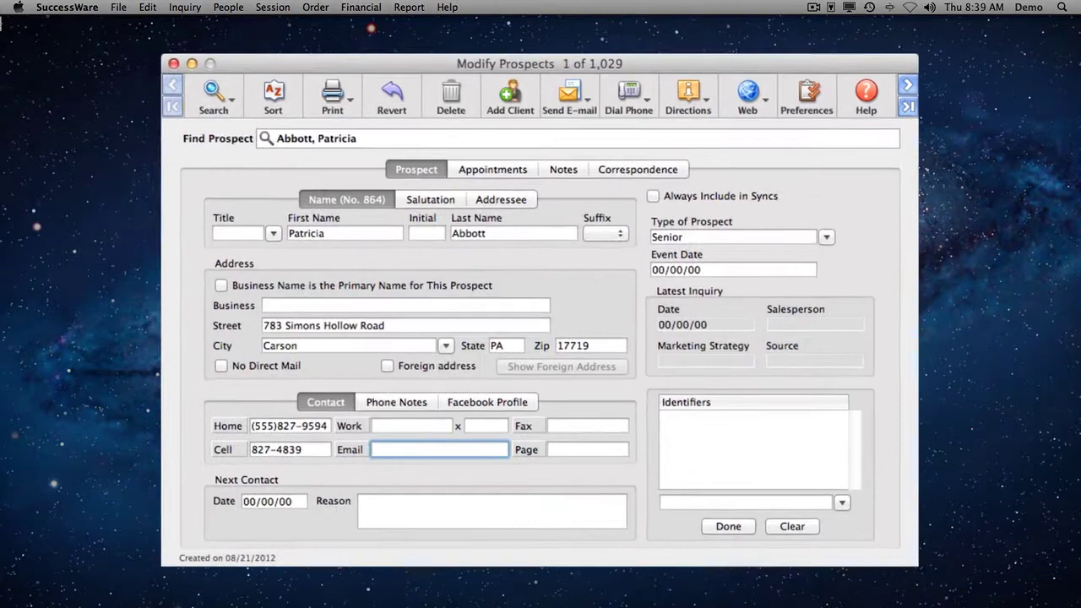
pyautogui.write('patri')
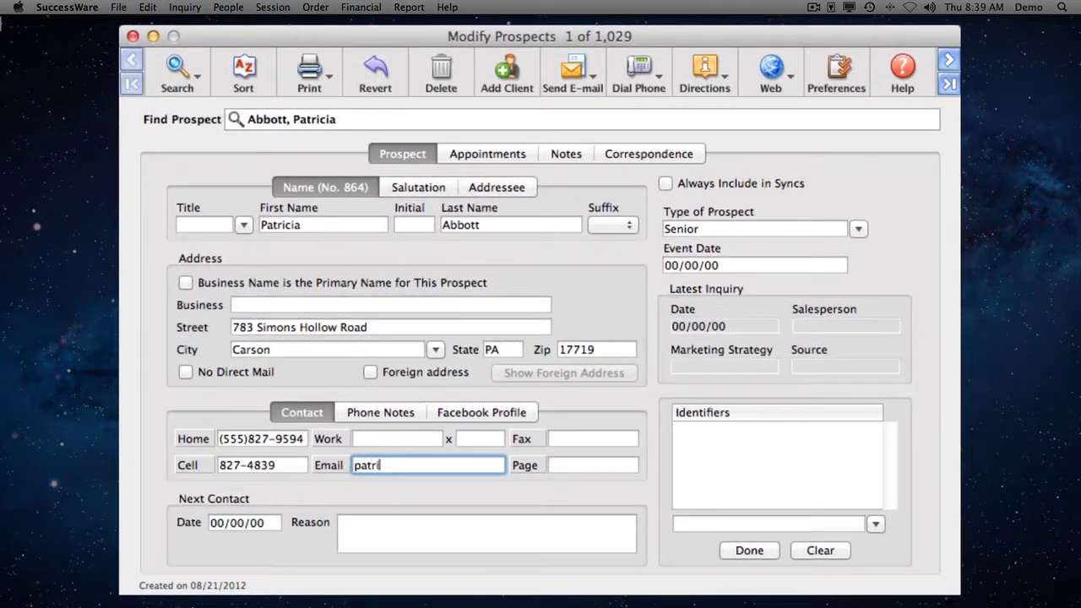
pyautogui.write('cia')
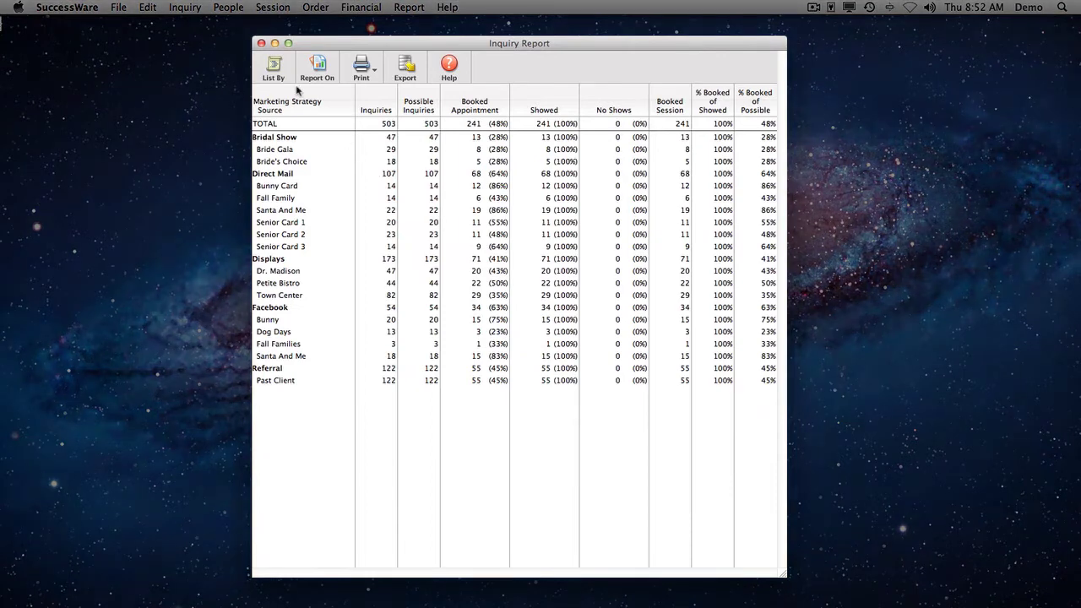
# Regroup the Inquiry Report by Product Line Category and Source, then choose Child Portrait as photography type
pyautogui.click(290, 78)
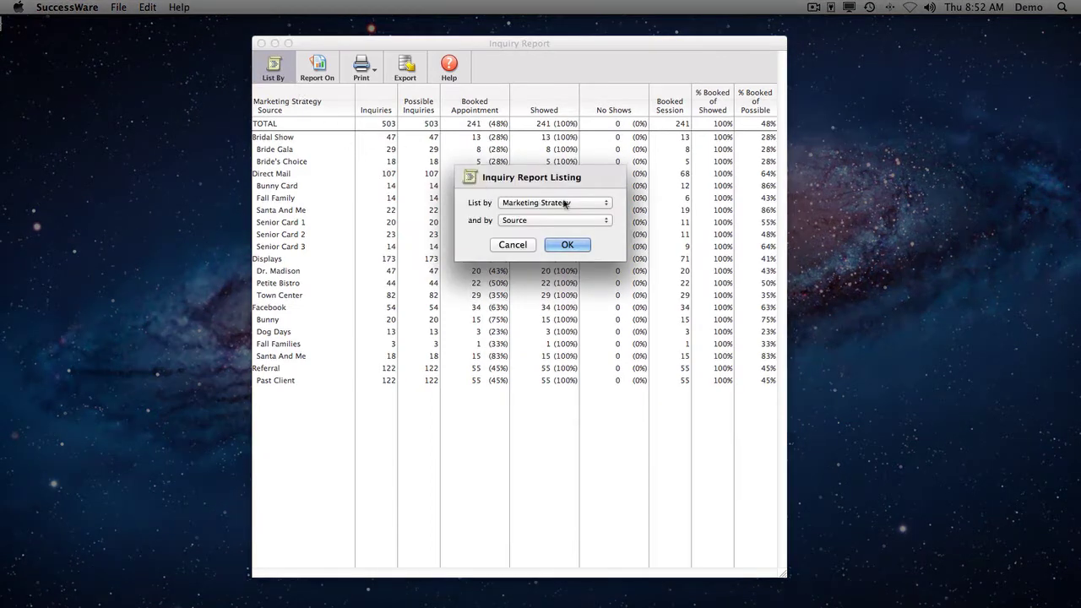
pyautogui.click(579, 203)
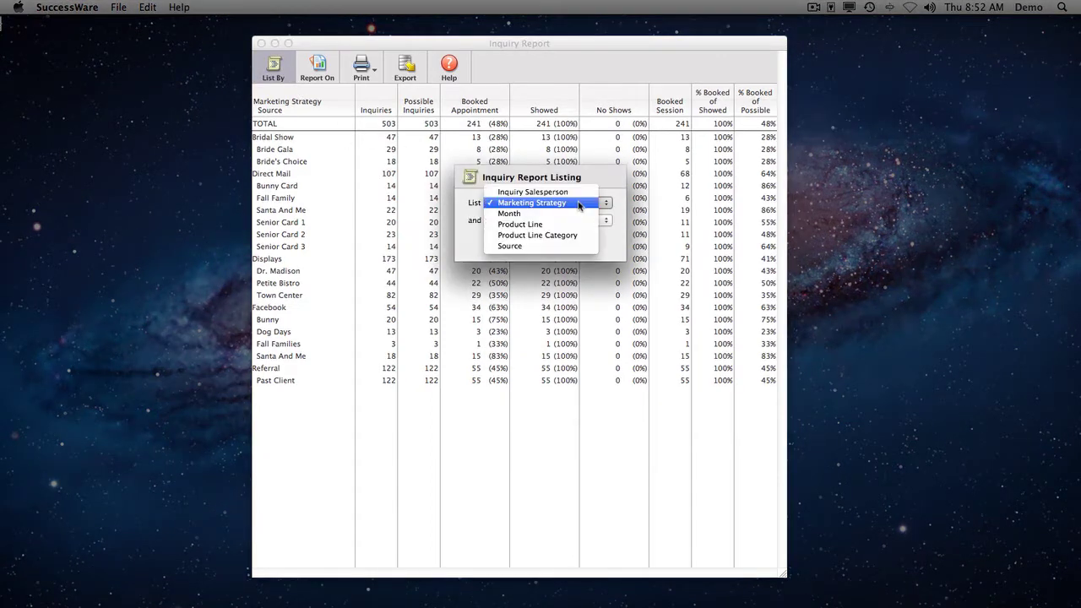
pyautogui.click(583, 245)
pyautogui.click(576, 243)
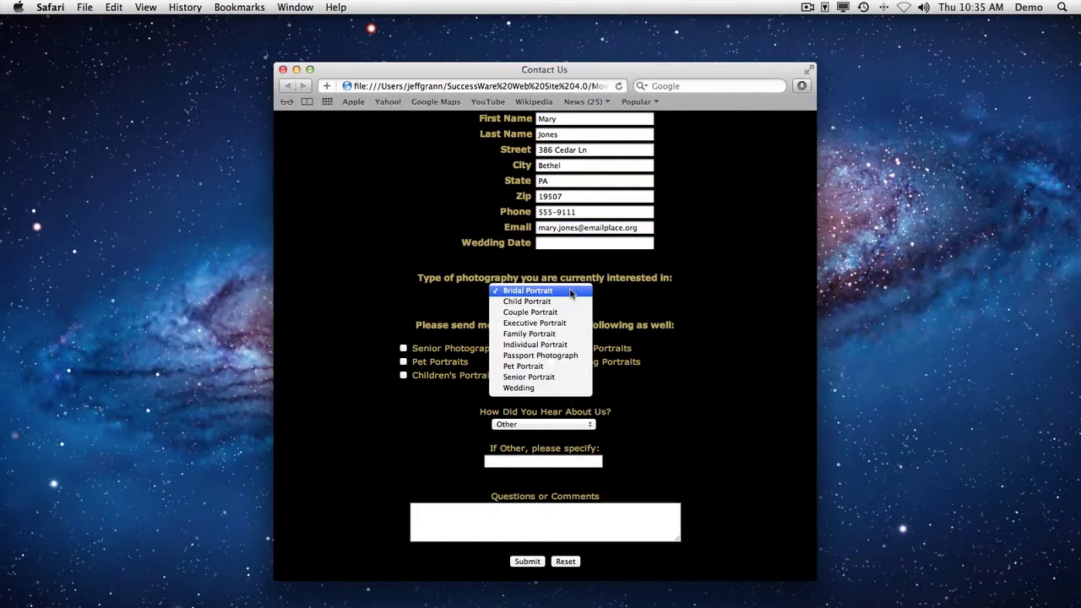
pyautogui.click(569, 301)
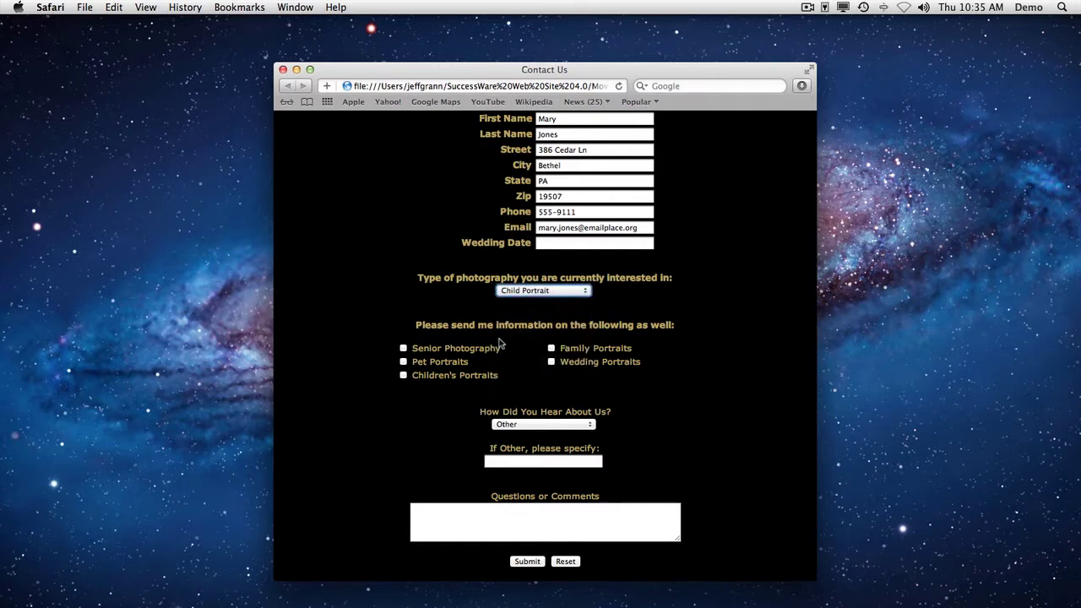
# Tick Children's Portraits on the contact form and pick City Mall Exhibit as the referral source
pyautogui.click(403, 379)
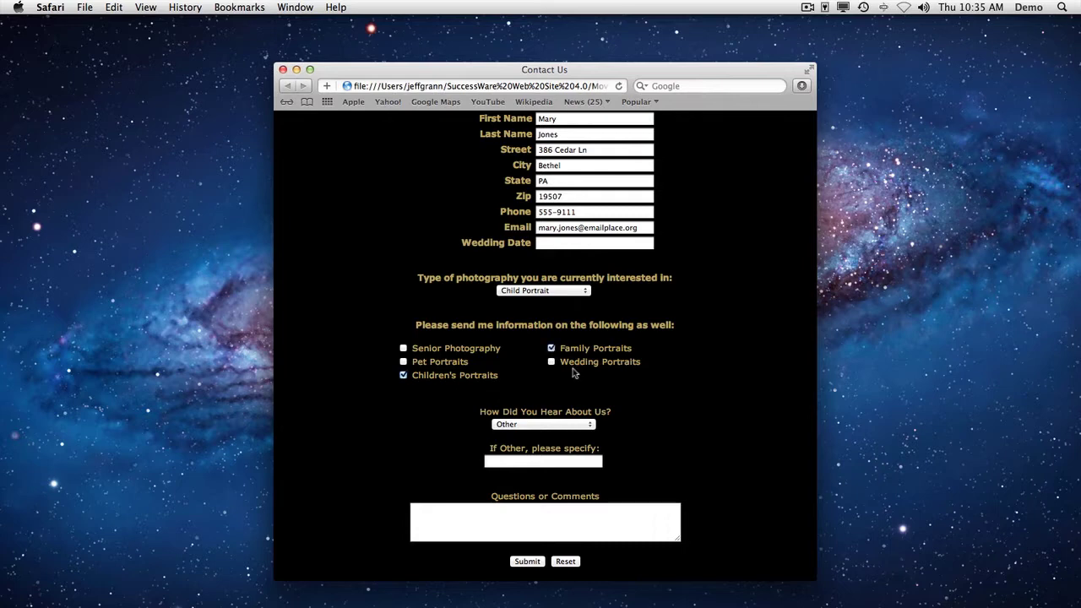
pyautogui.click(547, 425)
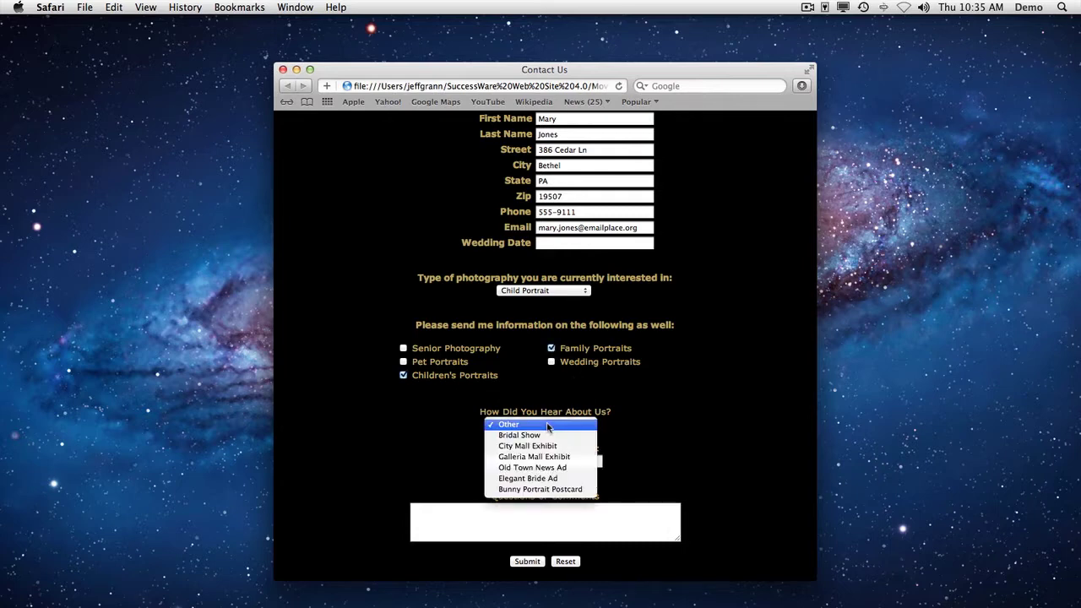
pyautogui.click(578, 454)
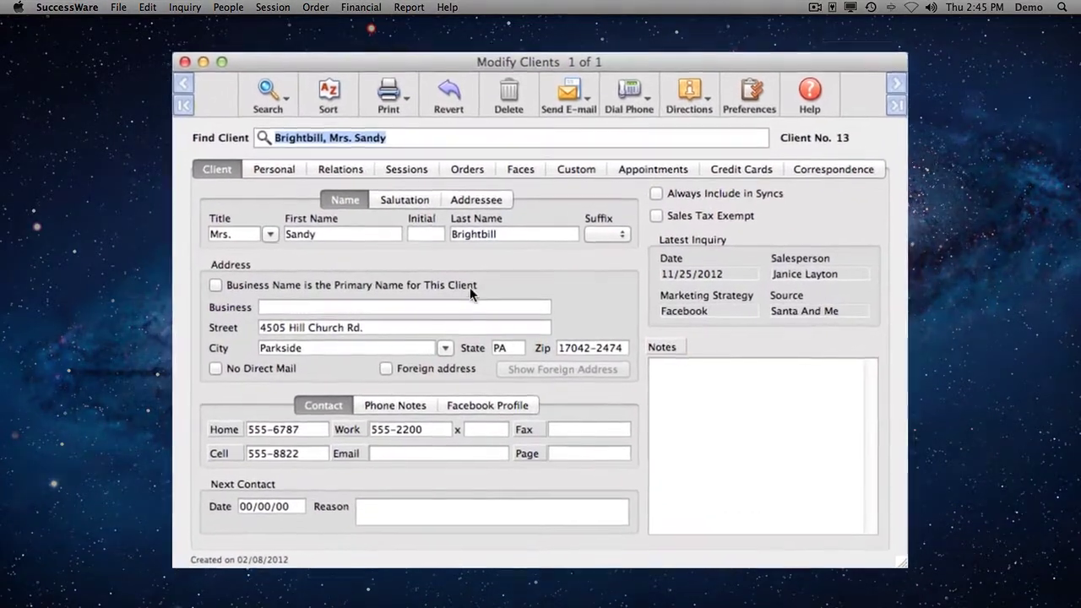
# Browse the client's Personal and Relations tabs, the child's personal data, and the Custom fields
pyautogui.click(279, 162)
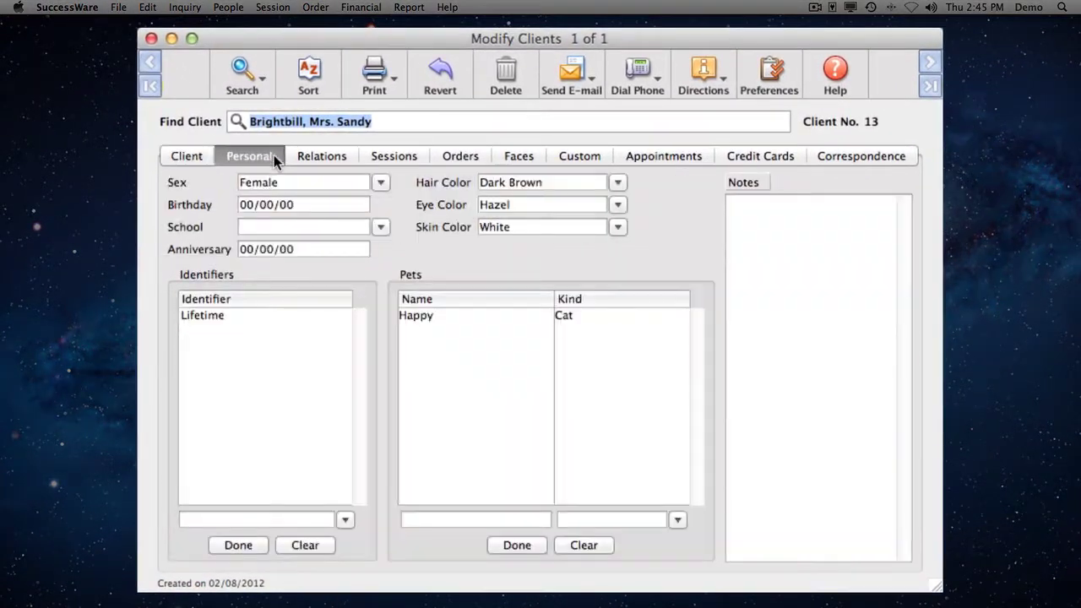
pyautogui.click(341, 160)
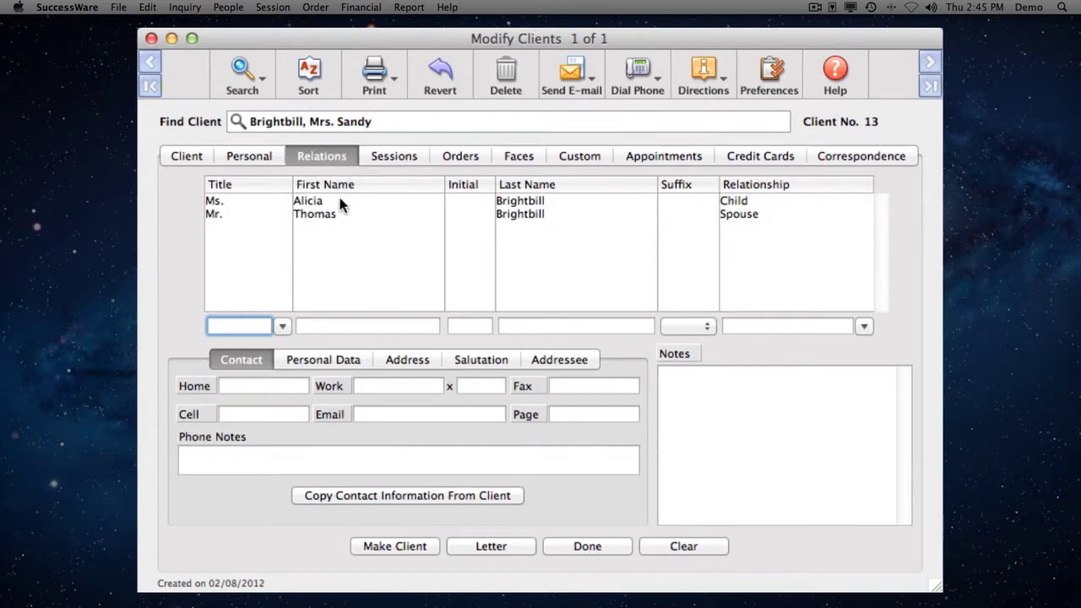
pyautogui.click(338, 198)
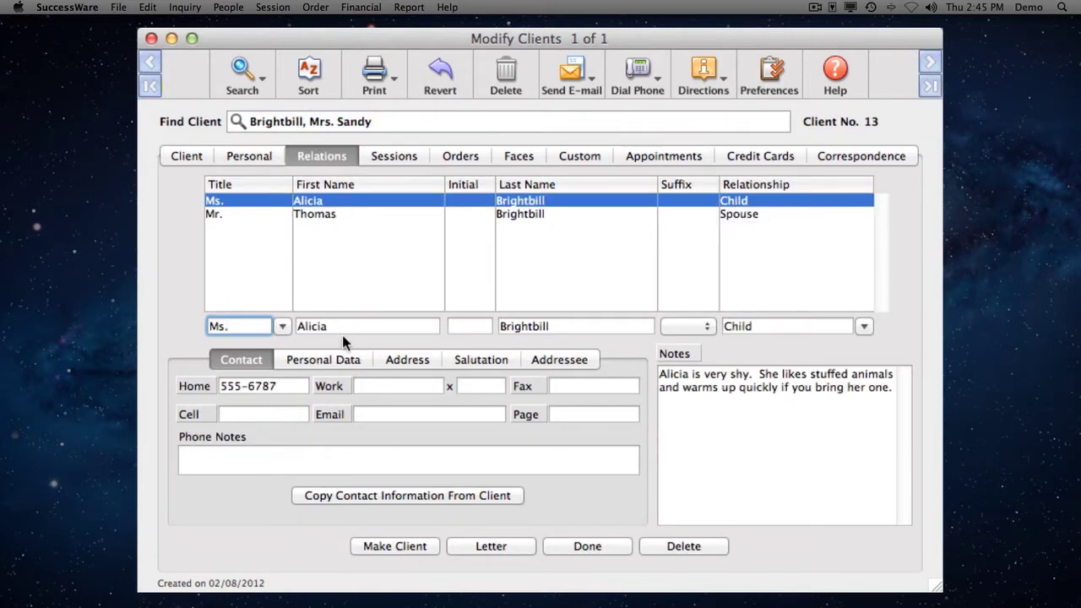
pyautogui.click(339, 361)
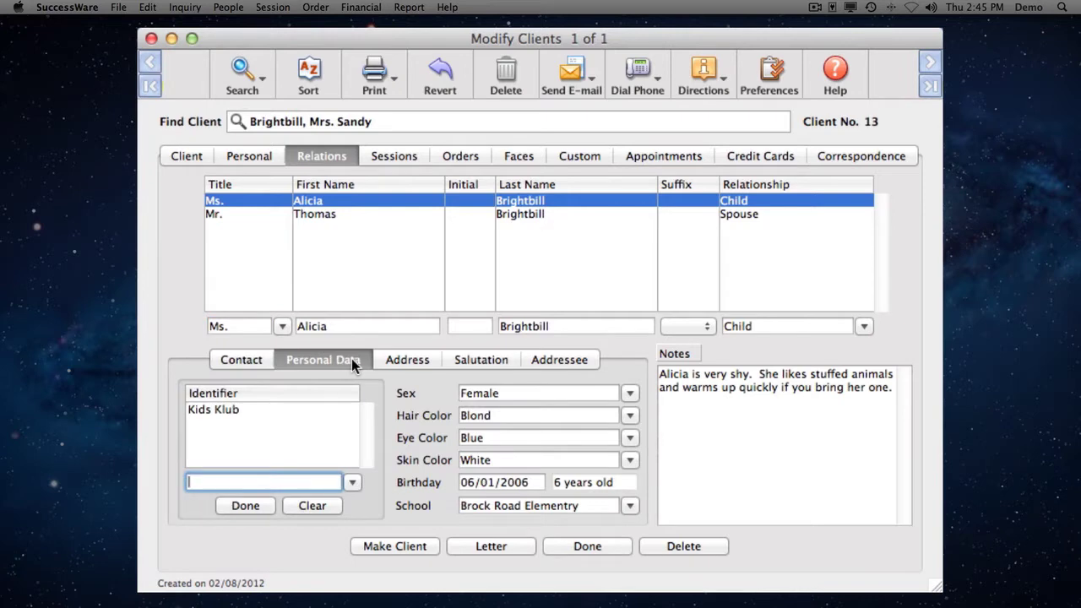
pyautogui.click(606, 158)
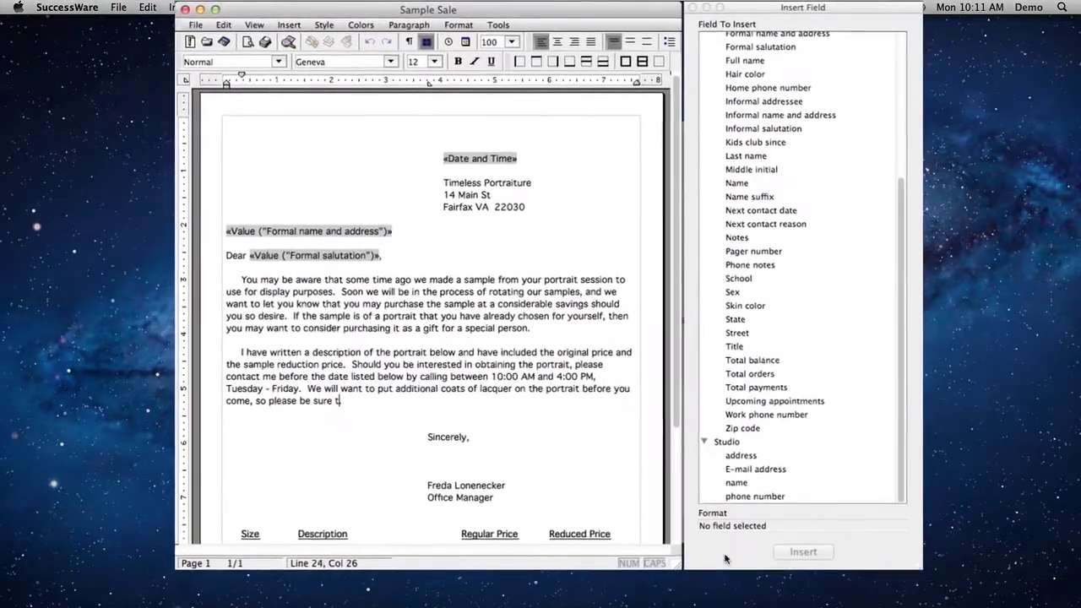
# Add 'o call me at' plus the Studio phone number field, and turn off View > References
pyautogui.write('o call me at .')
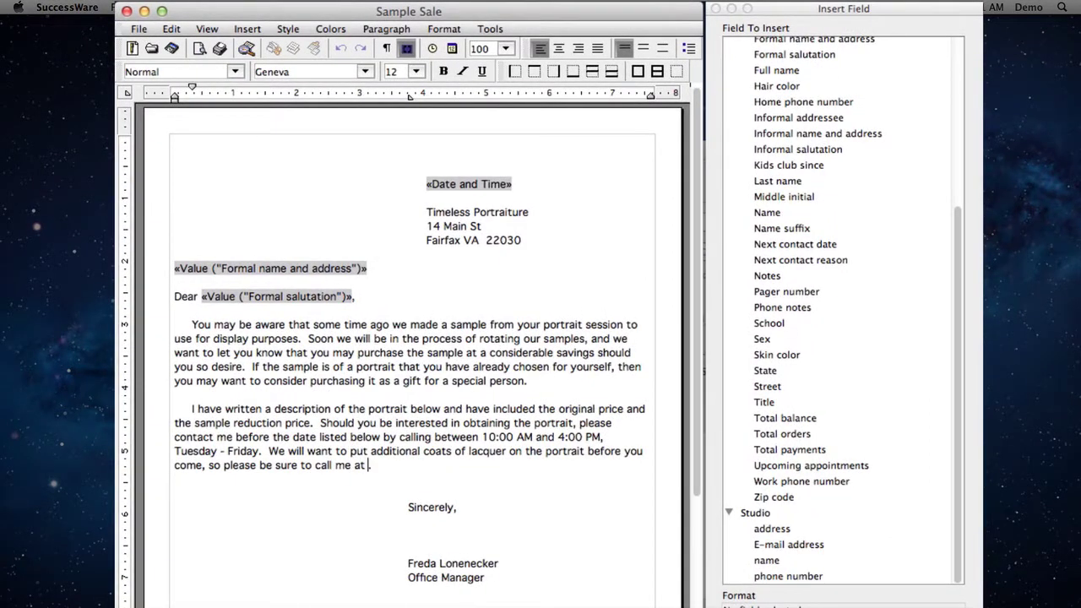
pyautogui.click(794, 577)
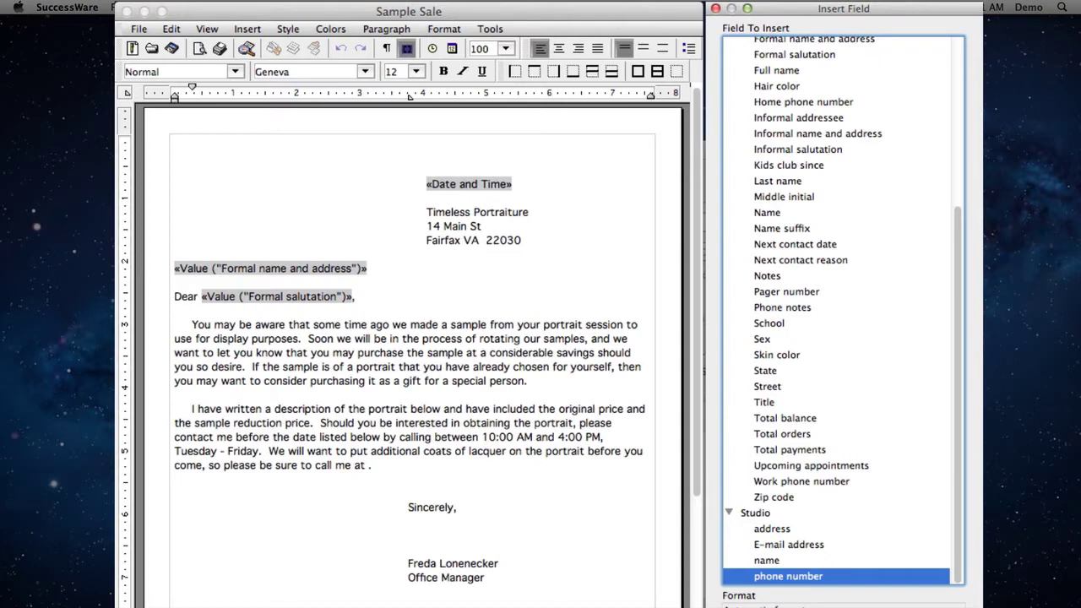
pyautogui.press('Return')
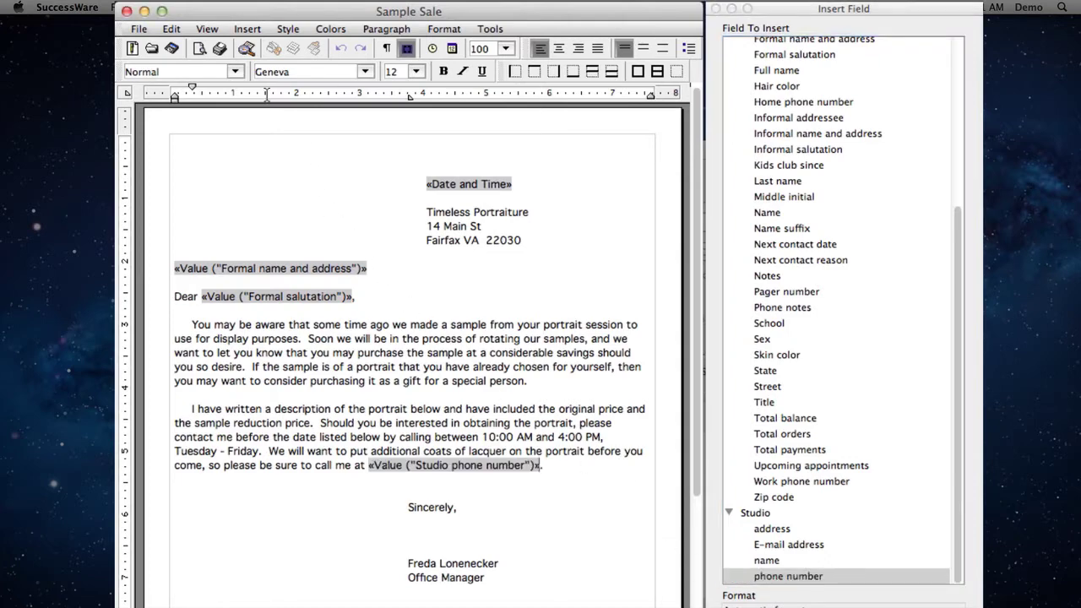
pyautogui.click(210, 29)
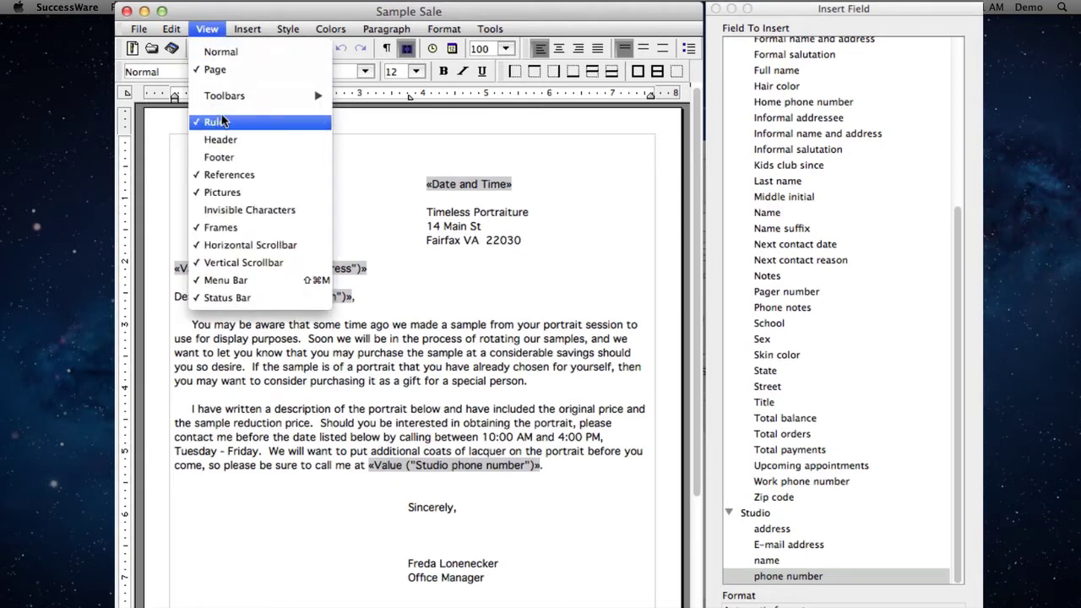
pyautogui.click(225, 175)
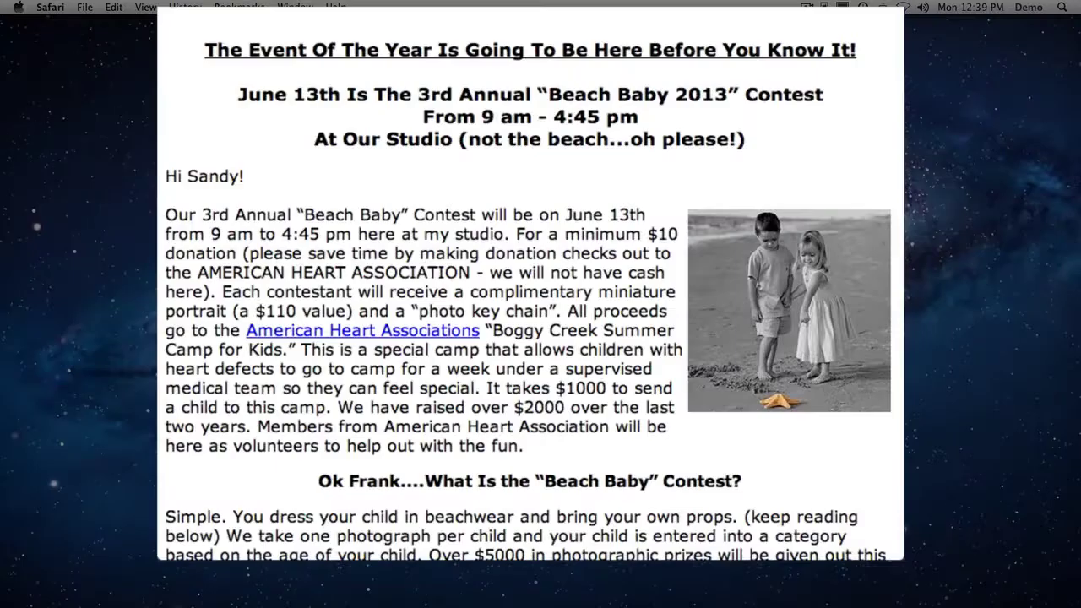
pyautogui.scroll(-3, 530, 296)
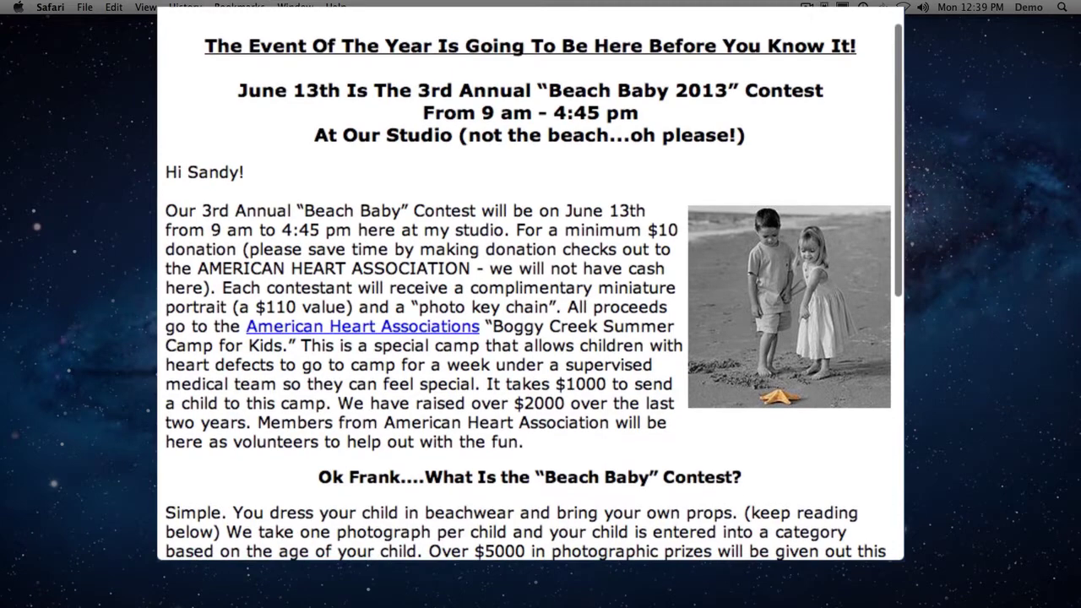
pyautogui.scroll(-3, 530, 296)
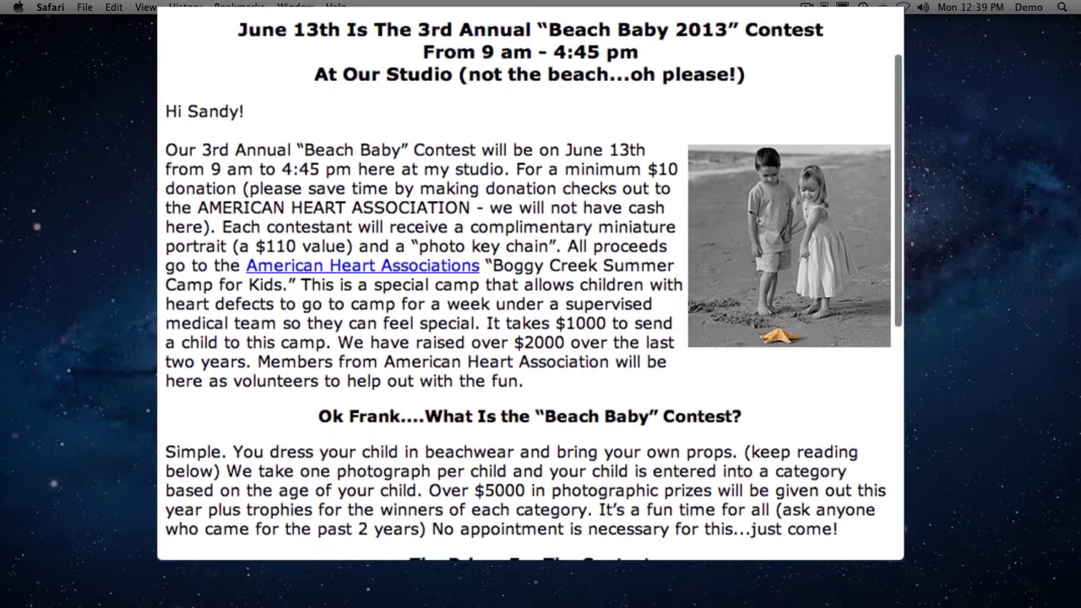
pyautogui.scroll(-3, 531, 296)
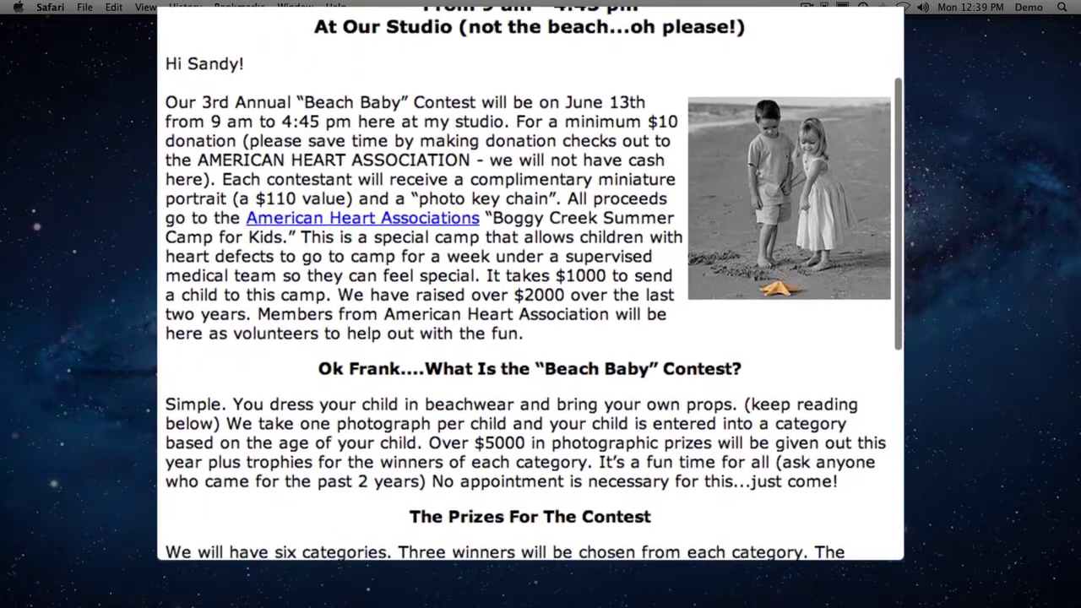
pyautogui.scroll(-1, 531, 296)
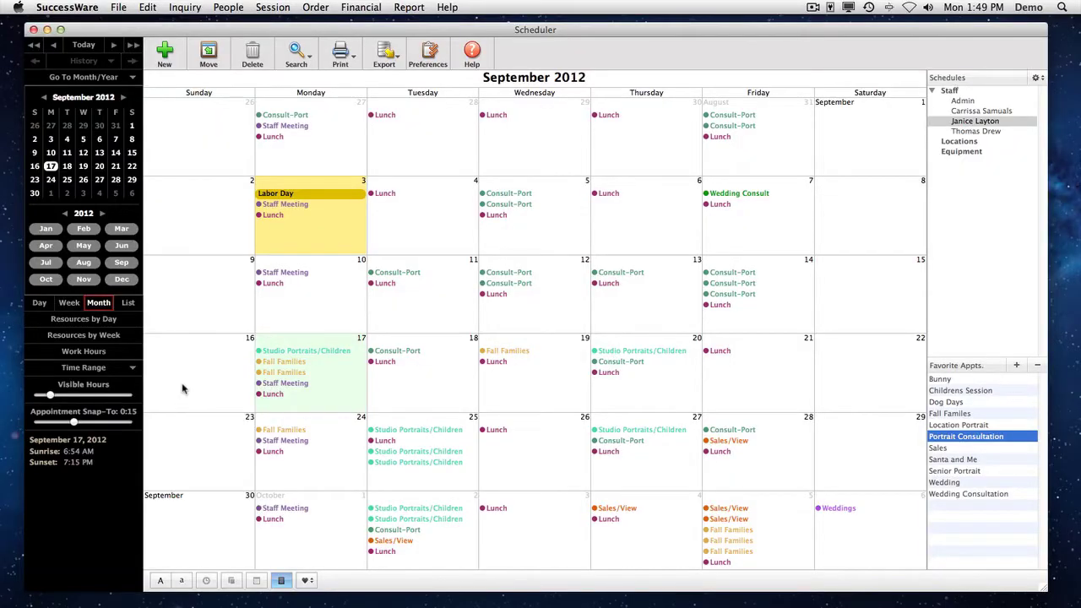
# Switch to week view and drop a Portrait Consultation on Friday, September 21 at 10:45 AM
pyautogui.click(69, 303)
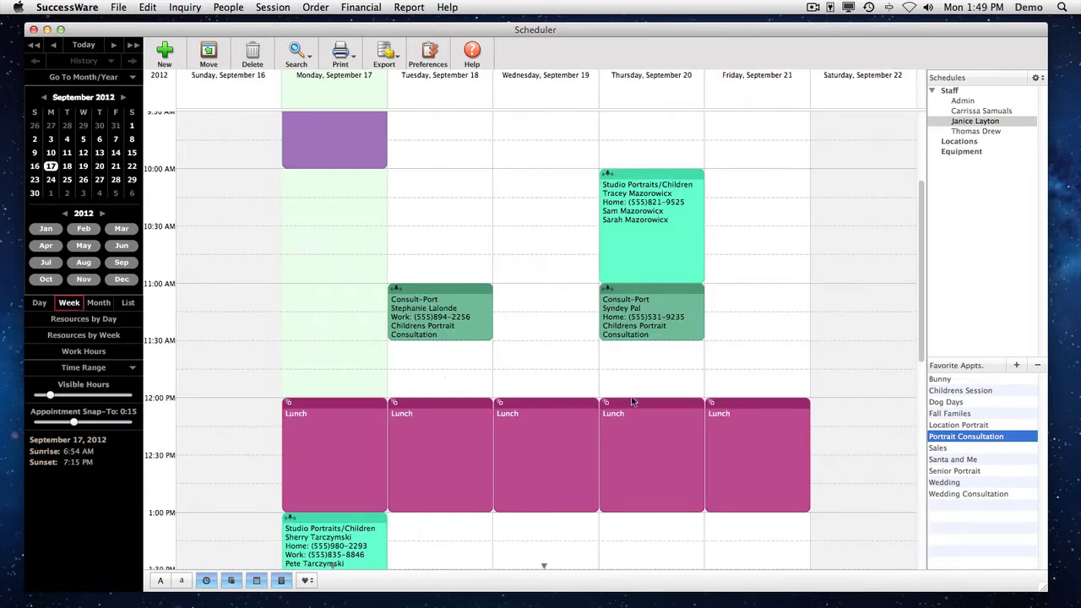
pyautogui.moveTo(940, 437); pyautogui.dragTo(745, 265)
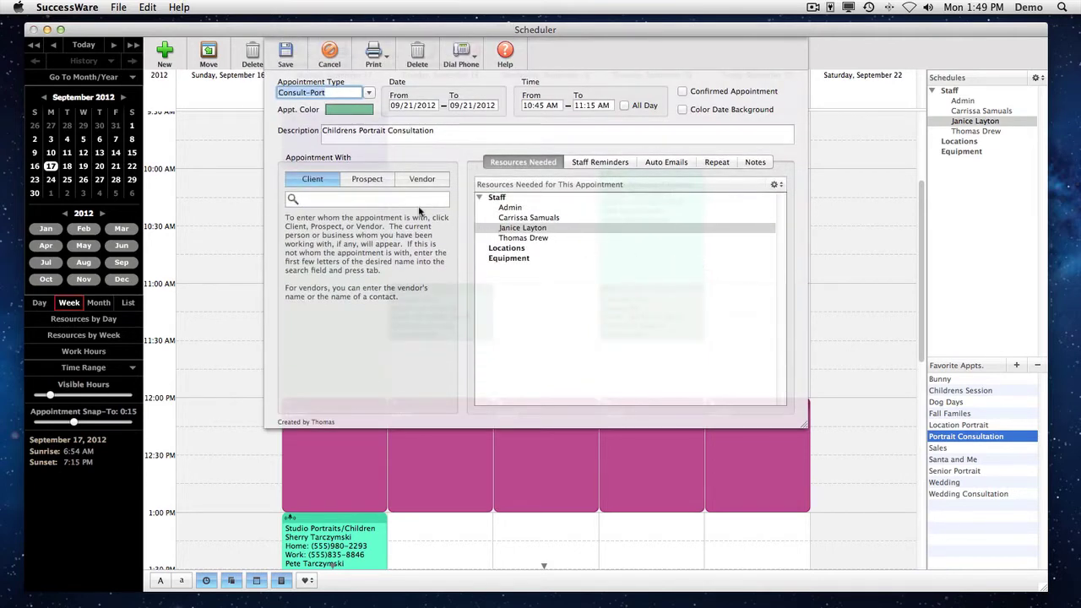
# Look up and attach the client, review Staff Reminders and Auto Emails, and save the appointment
pyautogui.click(369, 199)
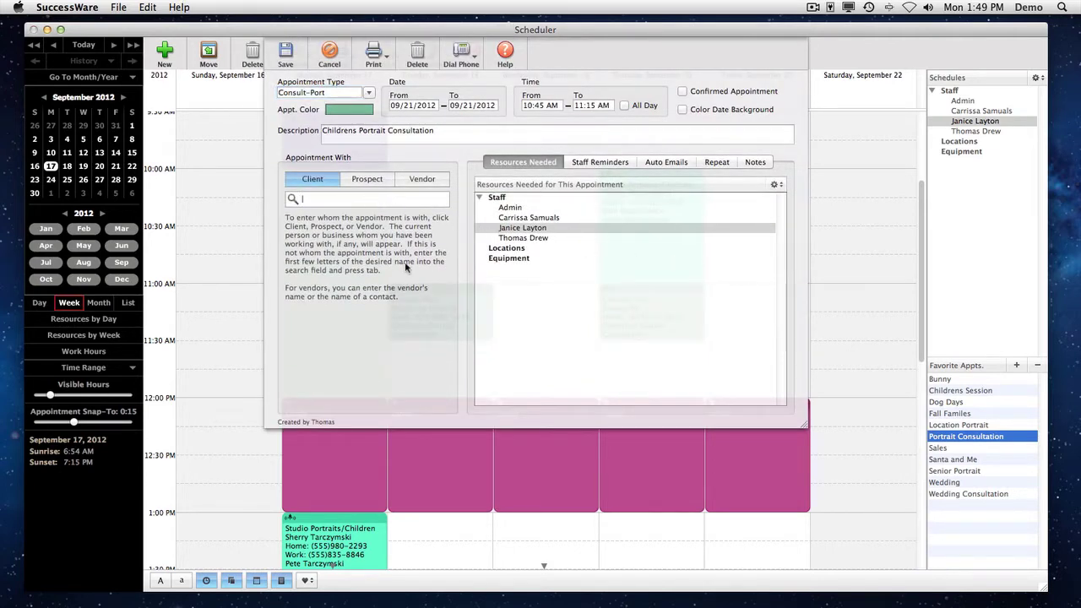
pyautogui.write('brigh')
pyautogui.press('Tab')
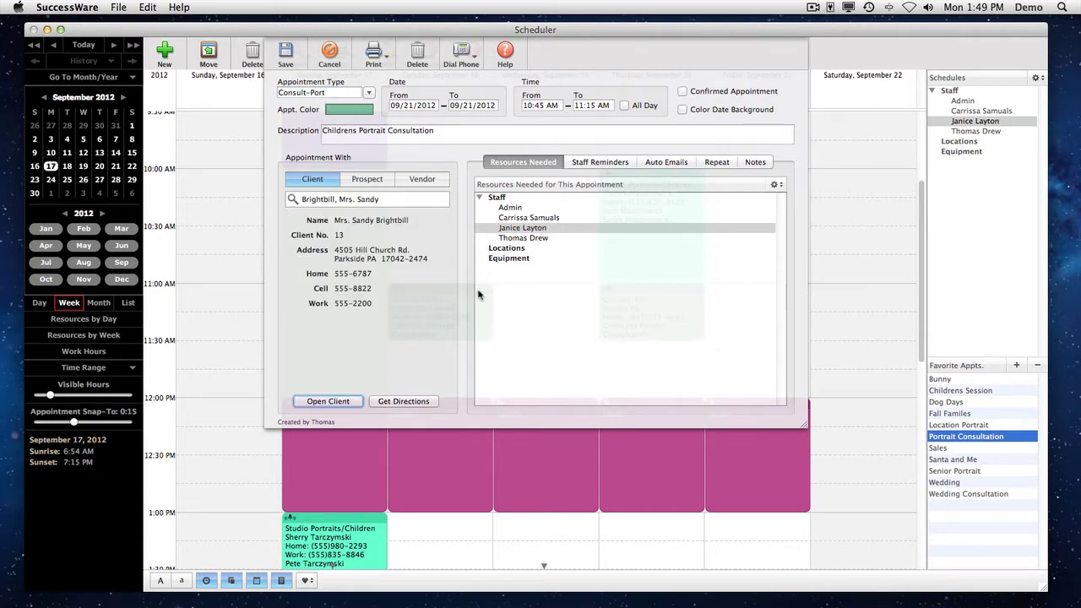
pyautogui.click(603, 167)
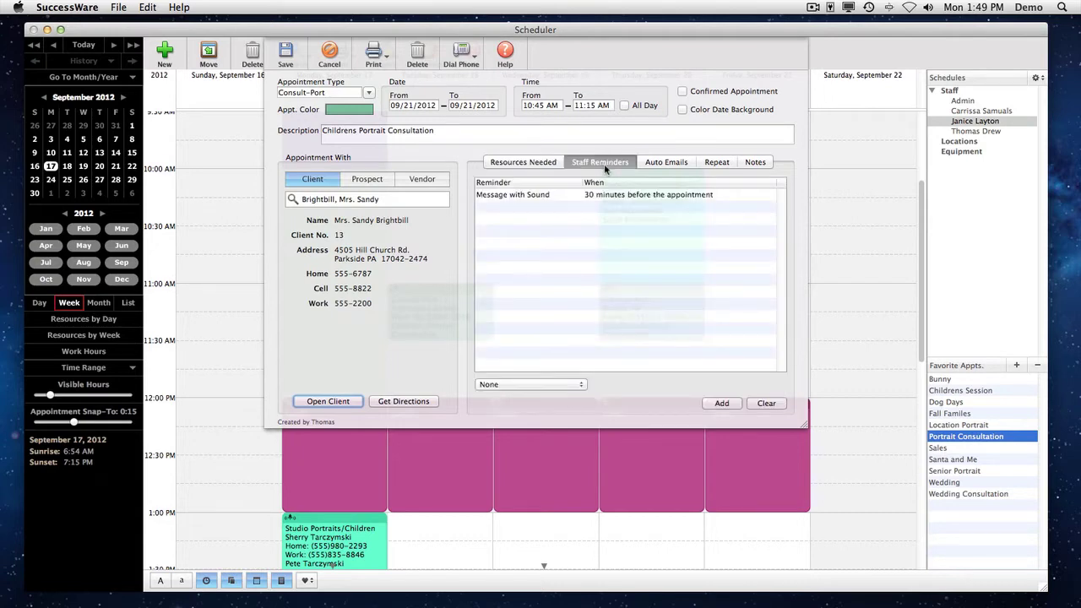
pyautogui.click(685, 164)
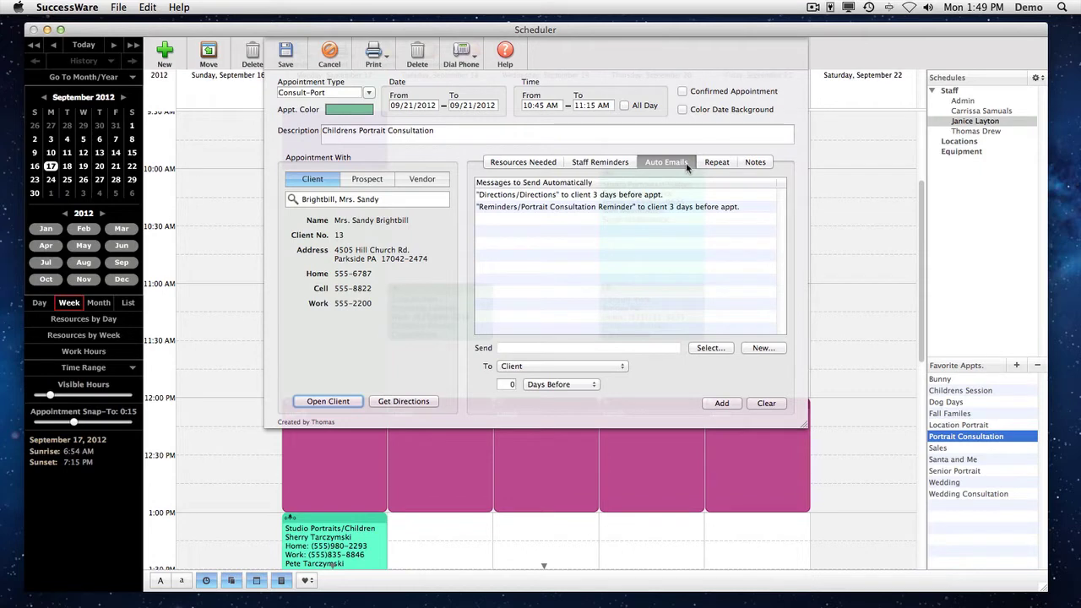
pyautogui.click(286, 58)
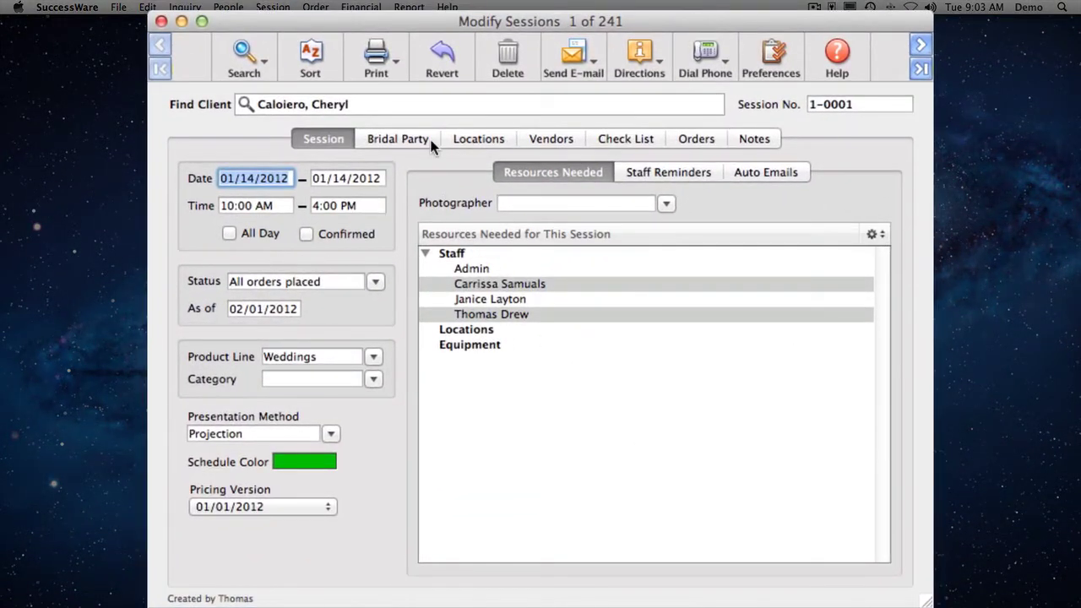
# Review the wedding's Bridal Party, Locations and Vendors, then the Ceremony images on the Check List
pyautogui.click(431, 141)
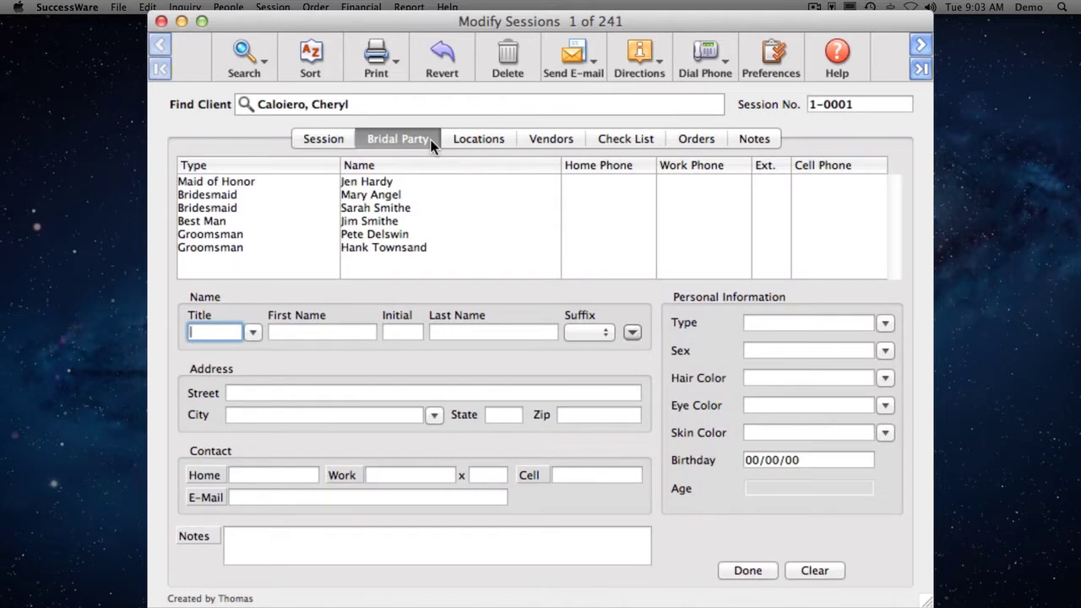
pyautogui.click(509, 140)
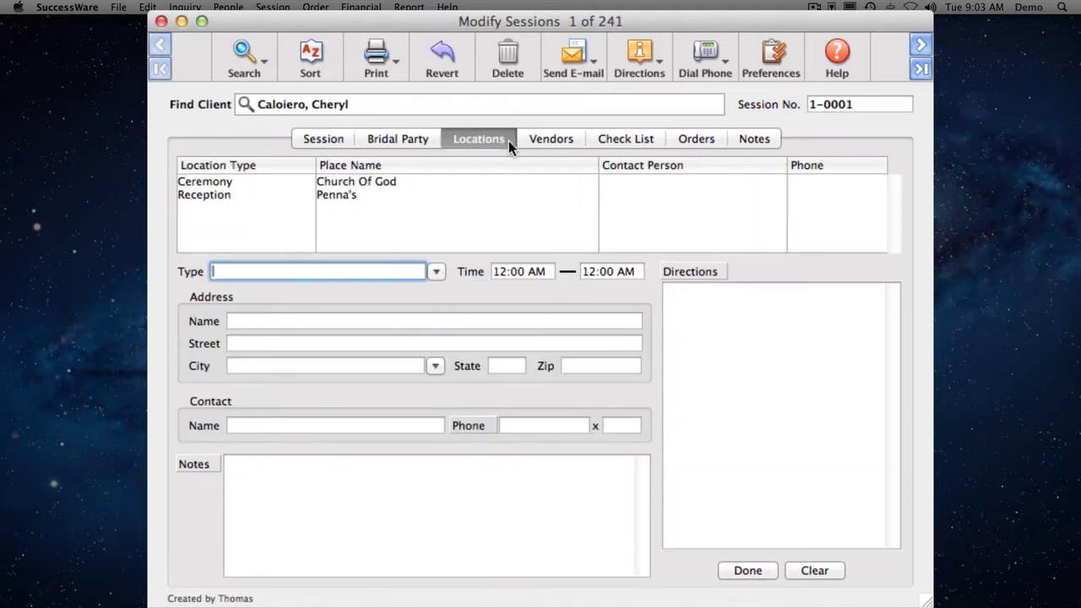
pyautogui.click(579, 140)
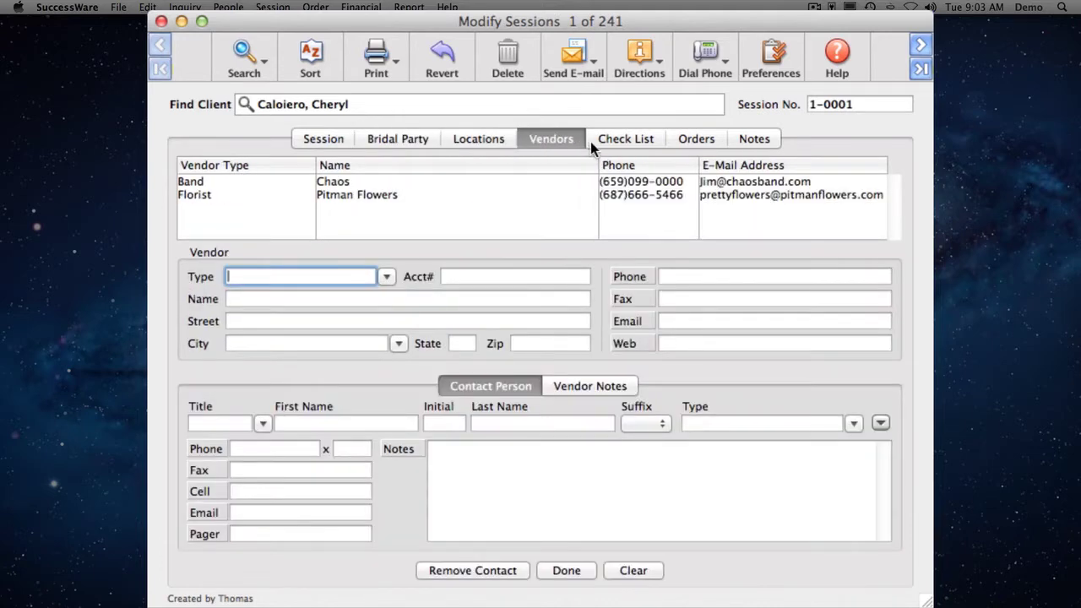
pyautogui.click(656, 139)
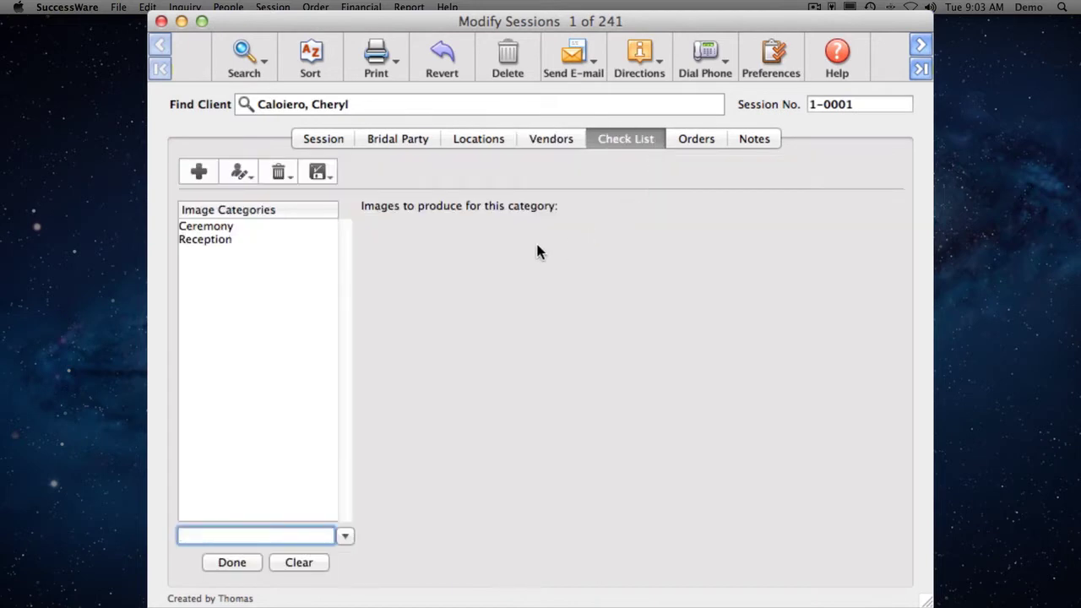
pyautogui.click(228, 227)
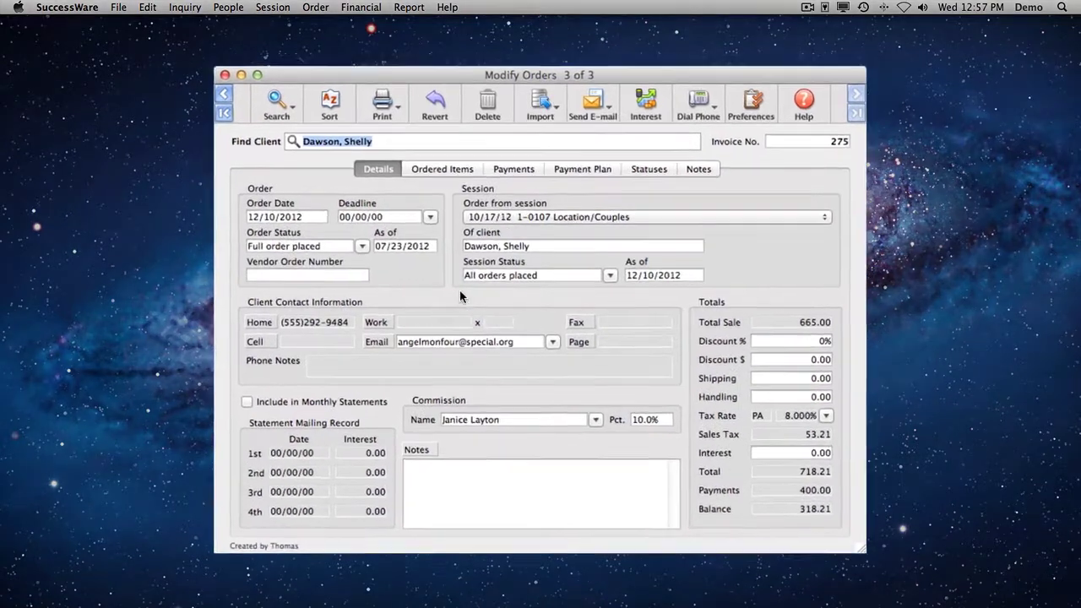
# Set the deadline to four weeks after the order date and add two 16" Classic items at 155.00
pyautogui.click(430, 217)
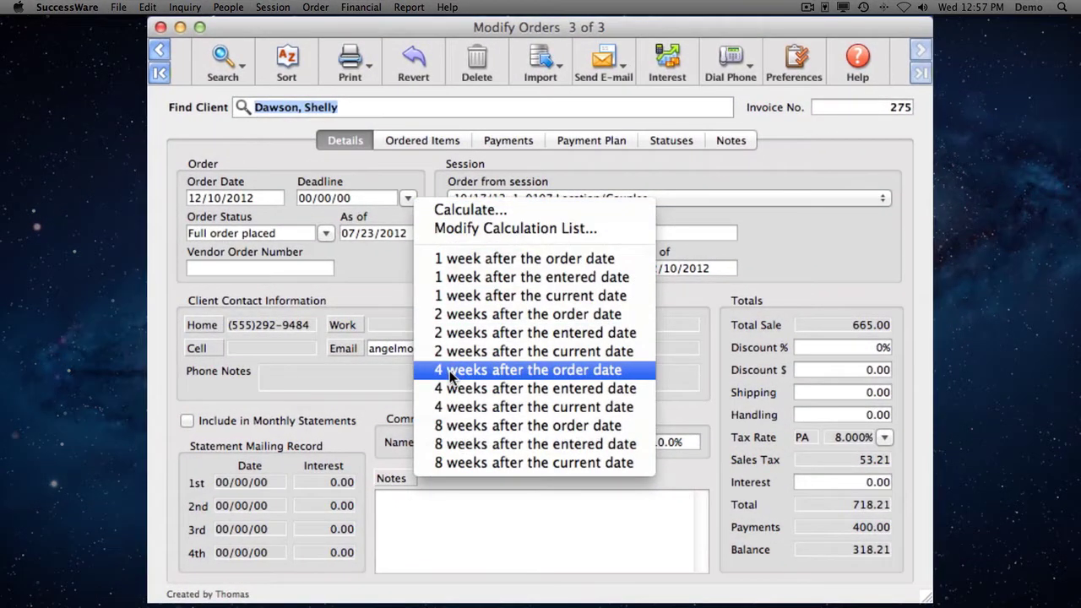
pyautogui.click(450, 372)
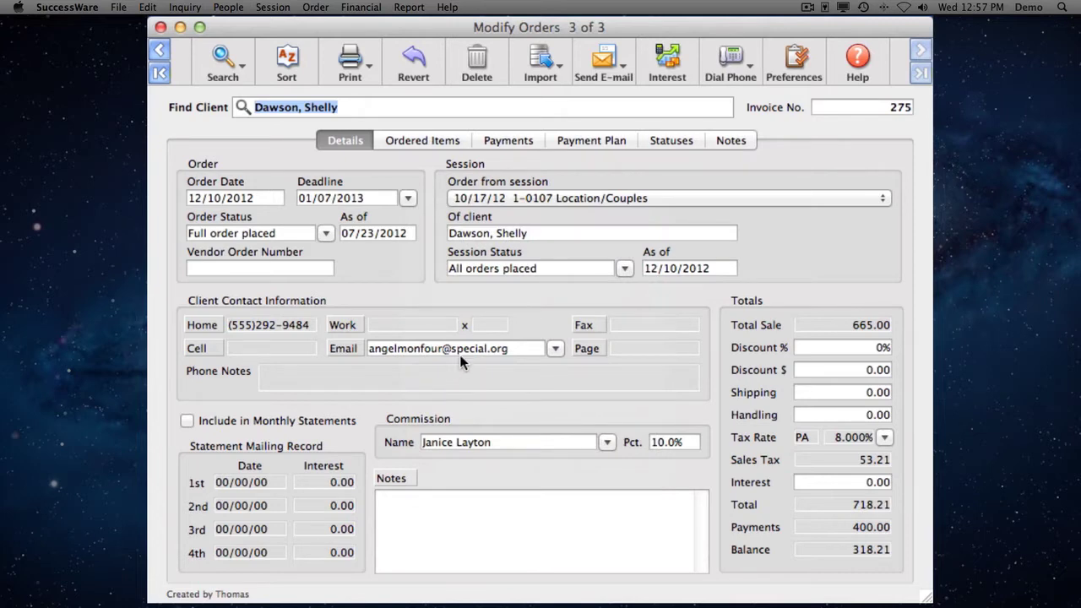
pyautogui.click(445, 141)
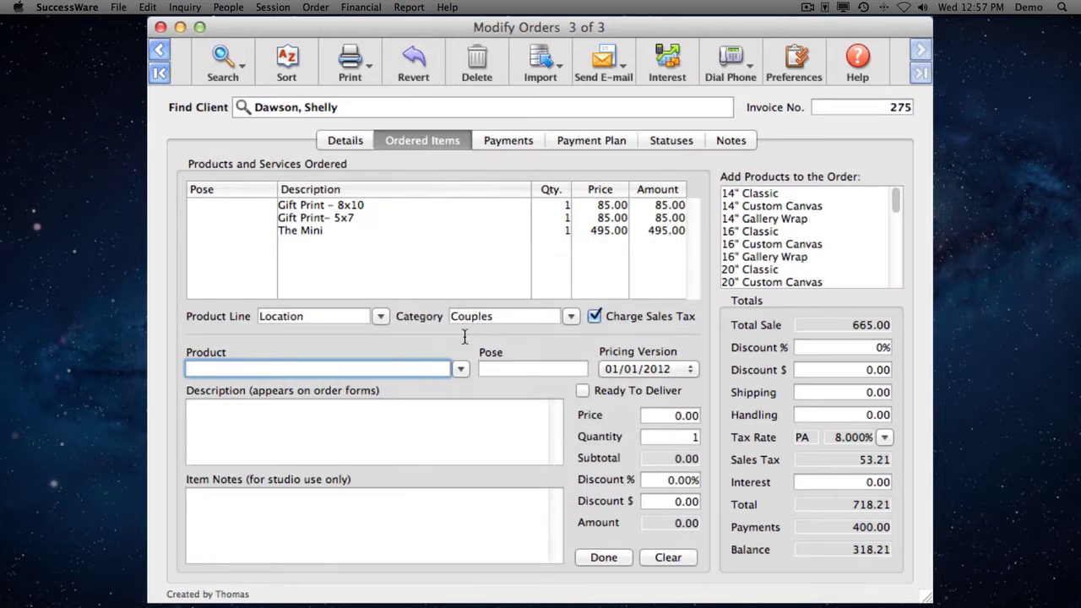
pyautogui.click(460, 369)
pyautogui.click(500, 369)
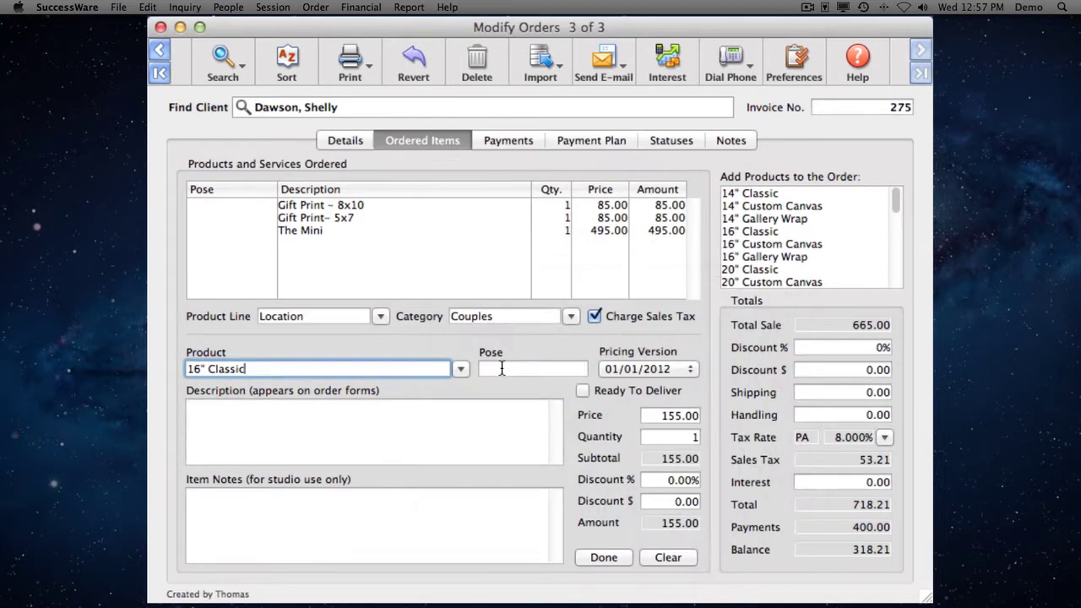
pyautogui.click(666, 440)
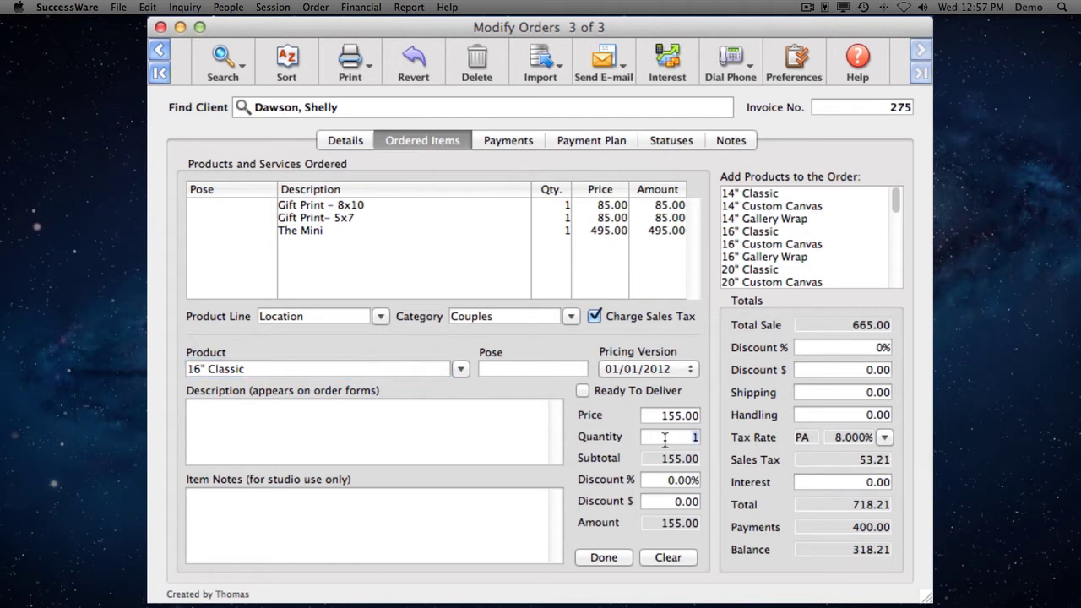
pyautogui.write('2')
pyautogui.click(659, 480)
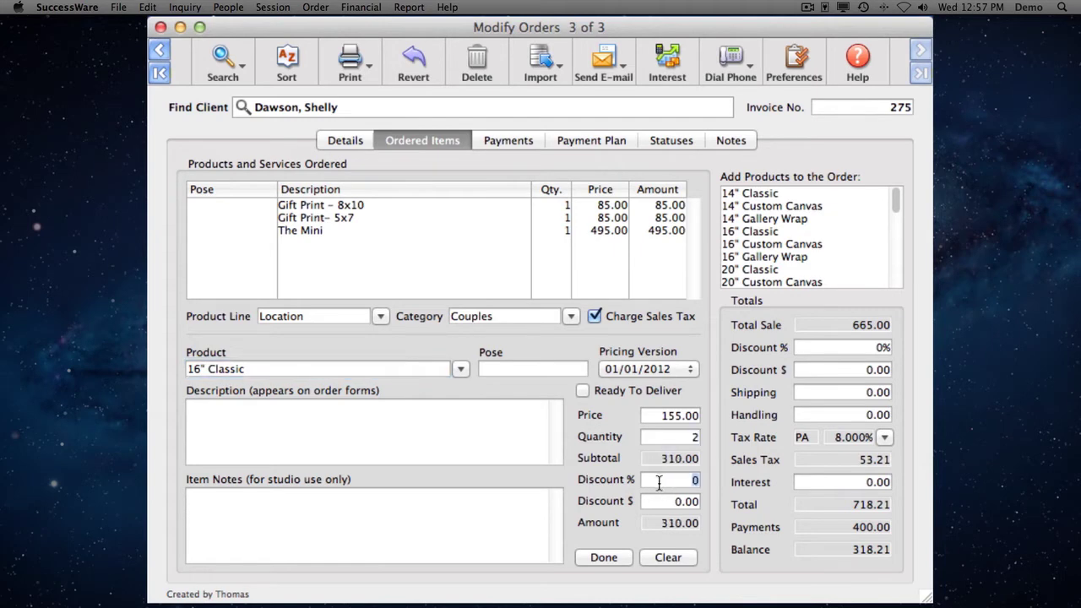
pyautogui.click(615, 558)
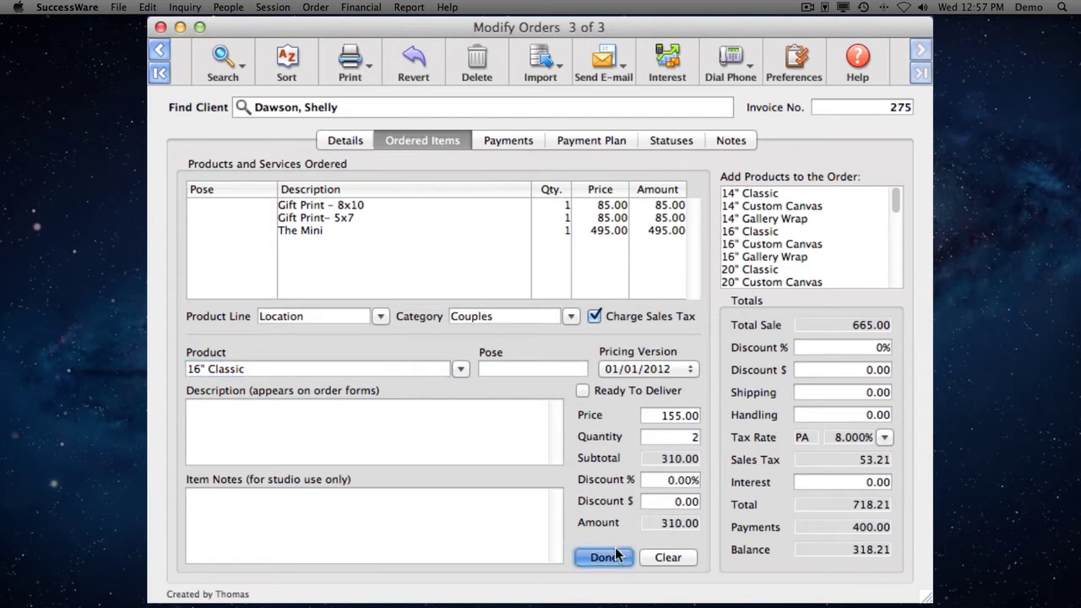
pyautogui.click(516, 144)
# Record a 200.00 check payment with check number 11, leaving 453.01 due
pyautogui.click(581, 364)
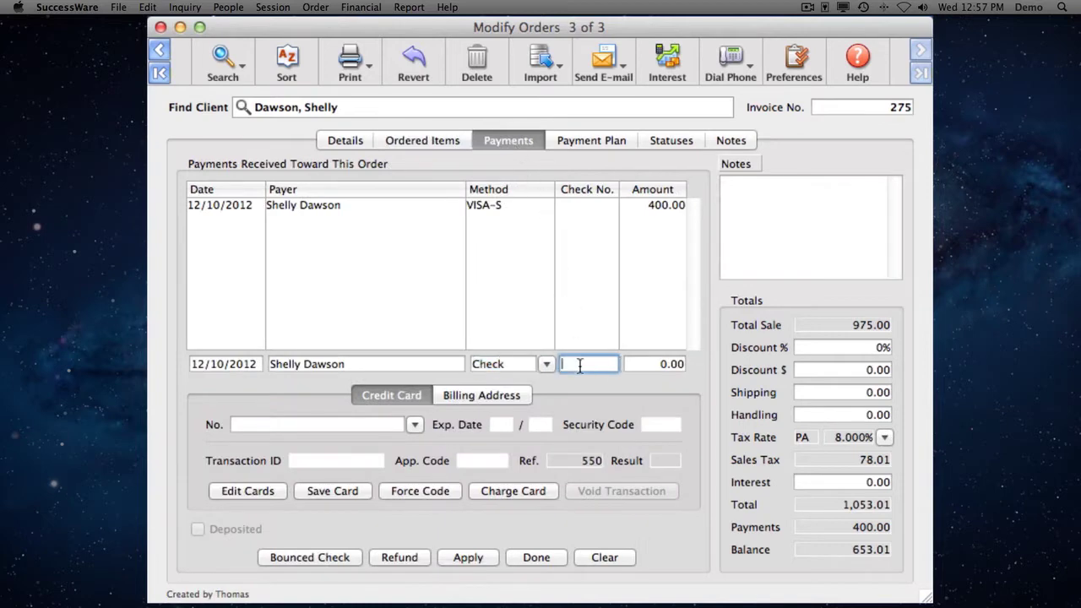
pyautogui.write('1123')
pyautogui.press('Tab')
pyautogui.write('200')
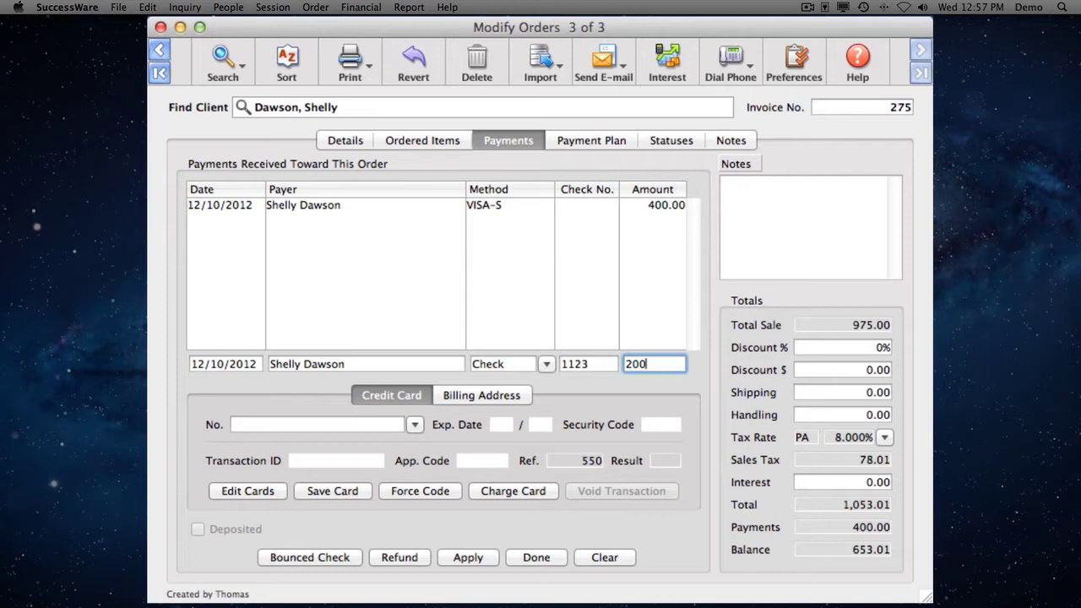
pyautogui.click(536, 557)
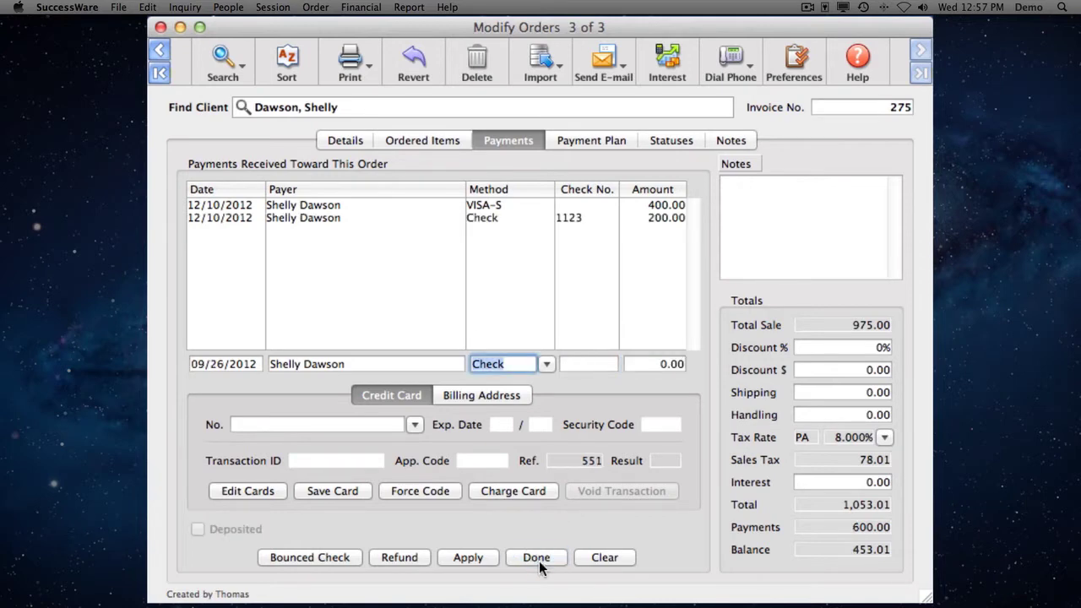
# Schedule six monthly payments of about 75.50 on the client's saved card, then view the Color Prints status
pyautogui.click(630, 145)
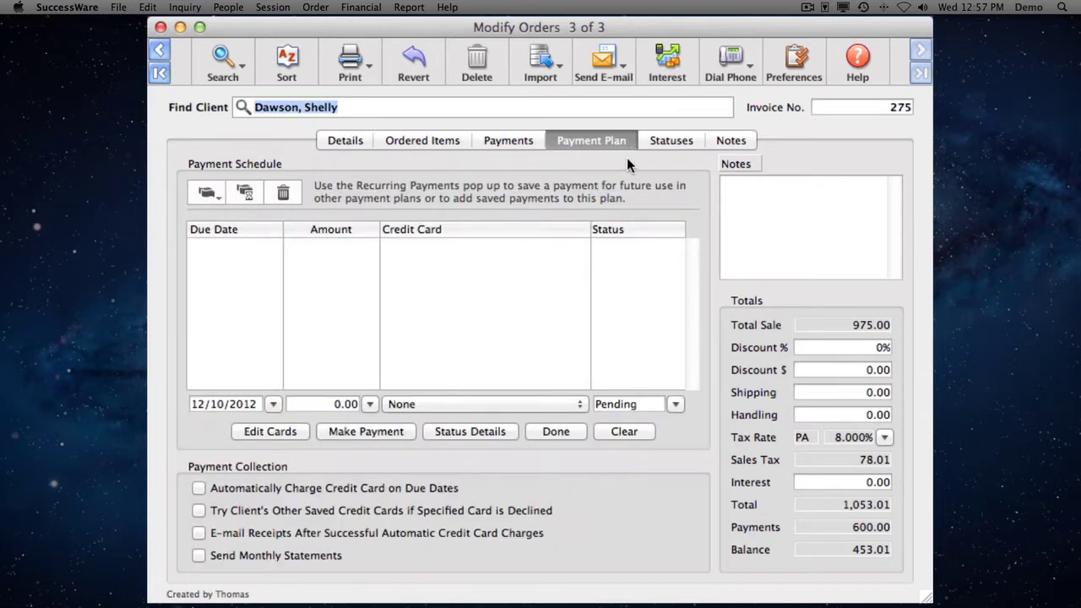
pyautogui.click(203, 193)
pyautogui.click(217, 283)
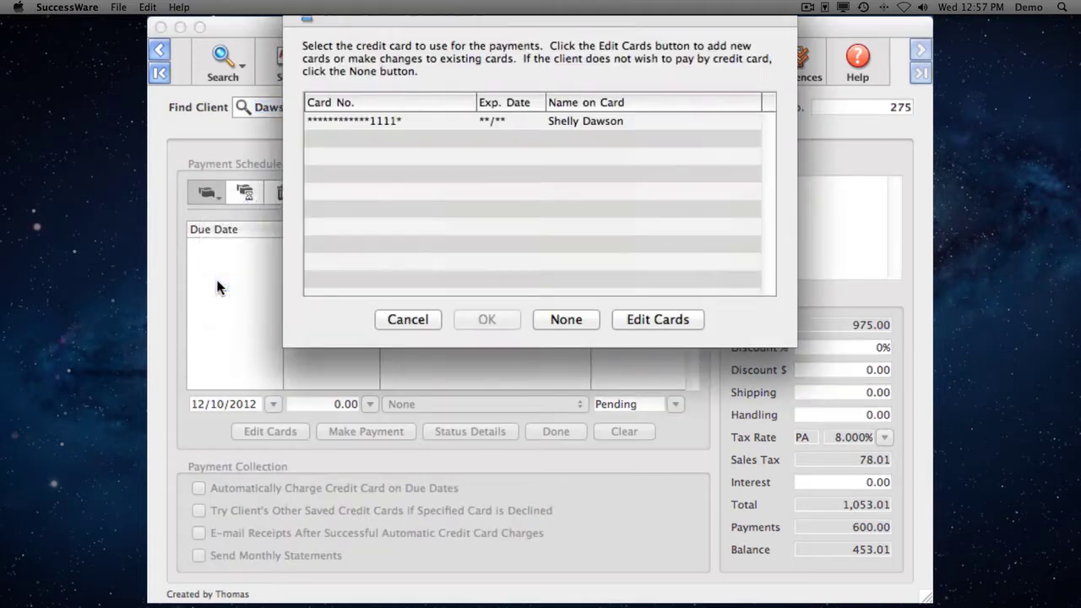
pyautogui.doubleClick(499, 125)
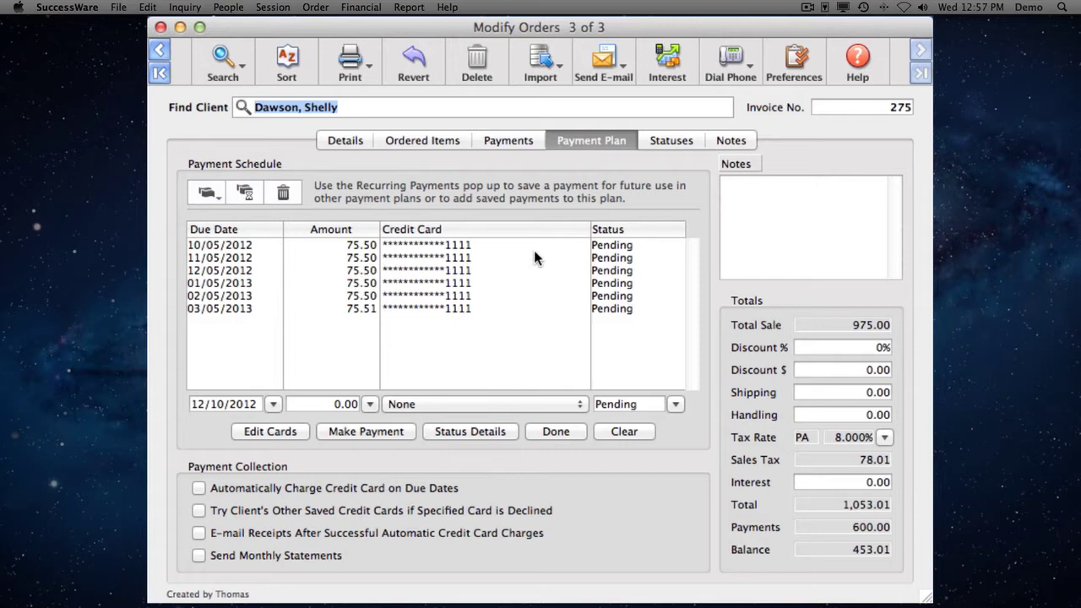
pyautogui.click(684, 141)
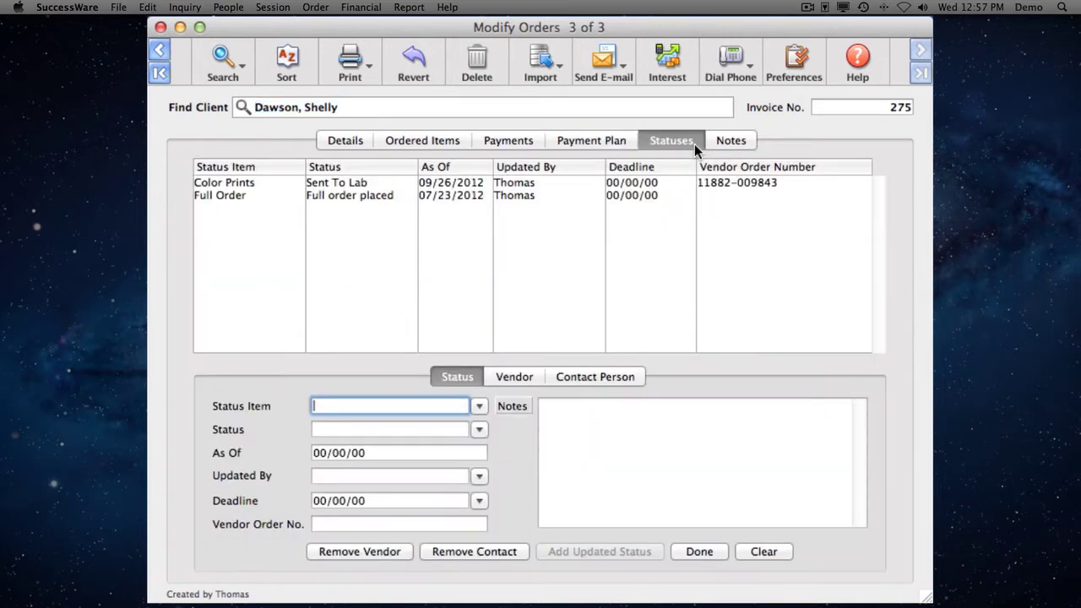
pyautogui.click(464, 185)
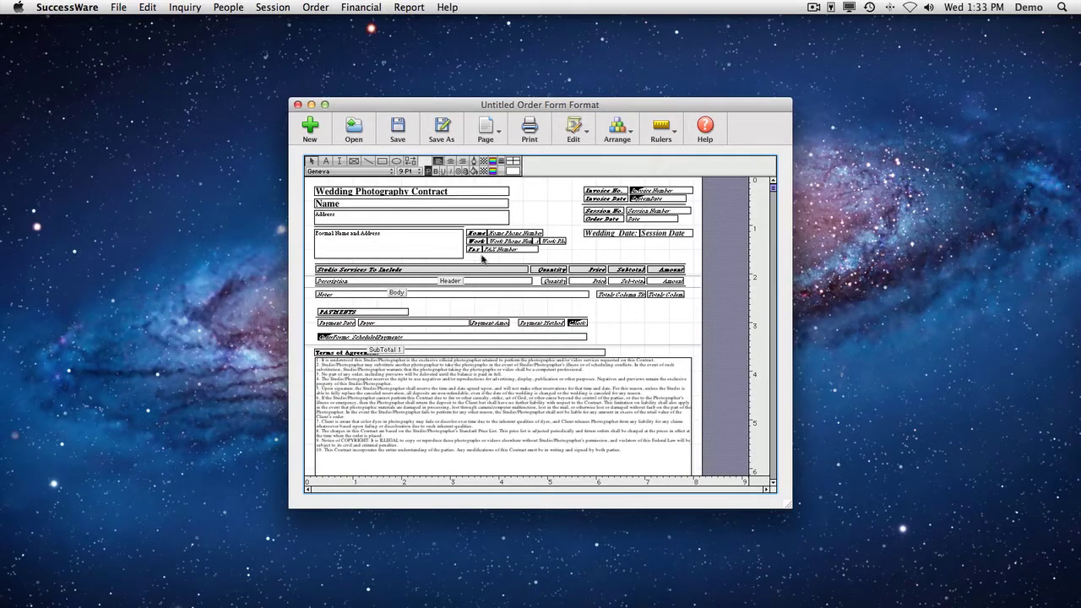
# Prefix the contract title with 'Successful Studio' so it reads 'Successful Studio Wedding Photography Contract'
pyautogui.doubleClick(457, 196)
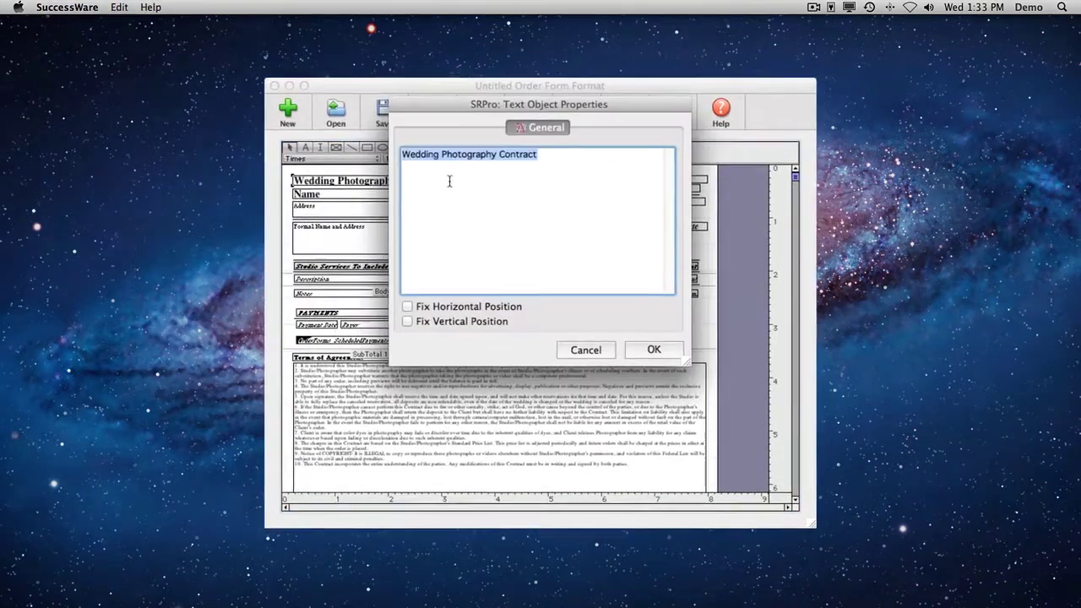
pyautogui.click(397, 144)
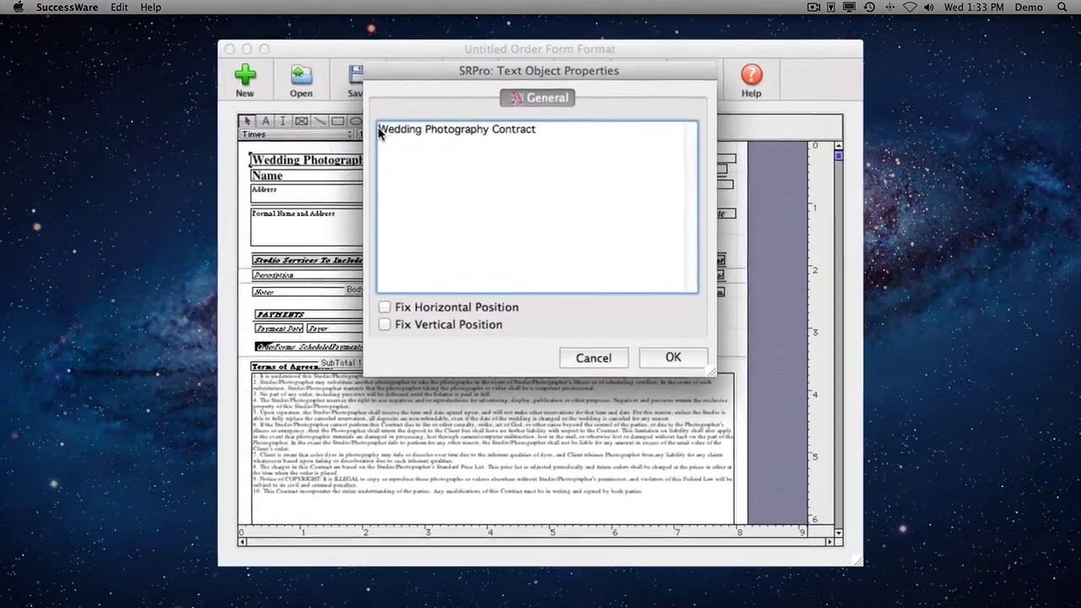
pyautogui.write('Succ')
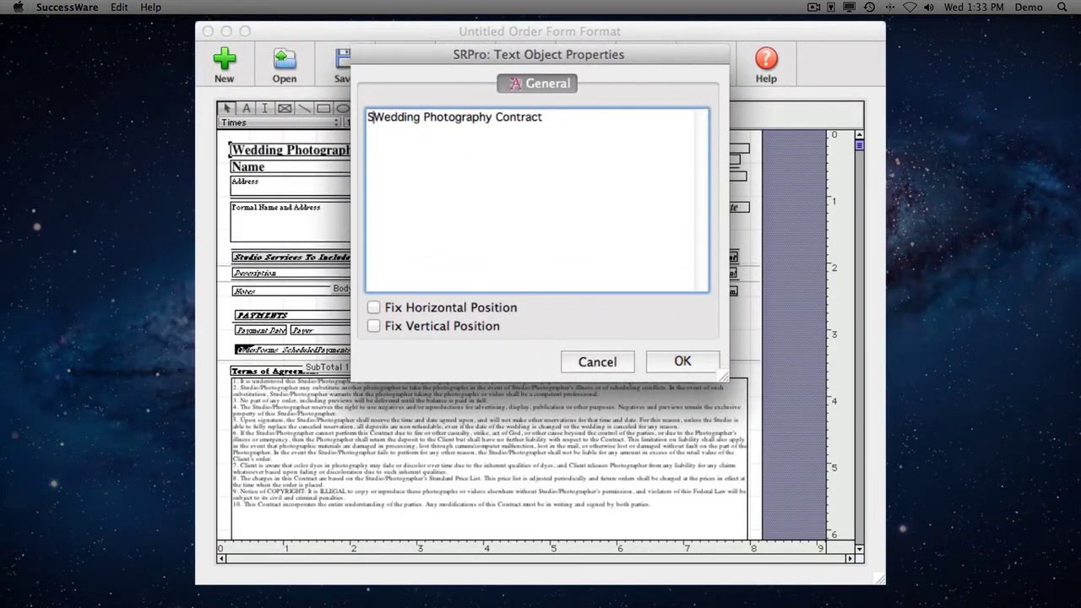
pyautogui.write('essful S')
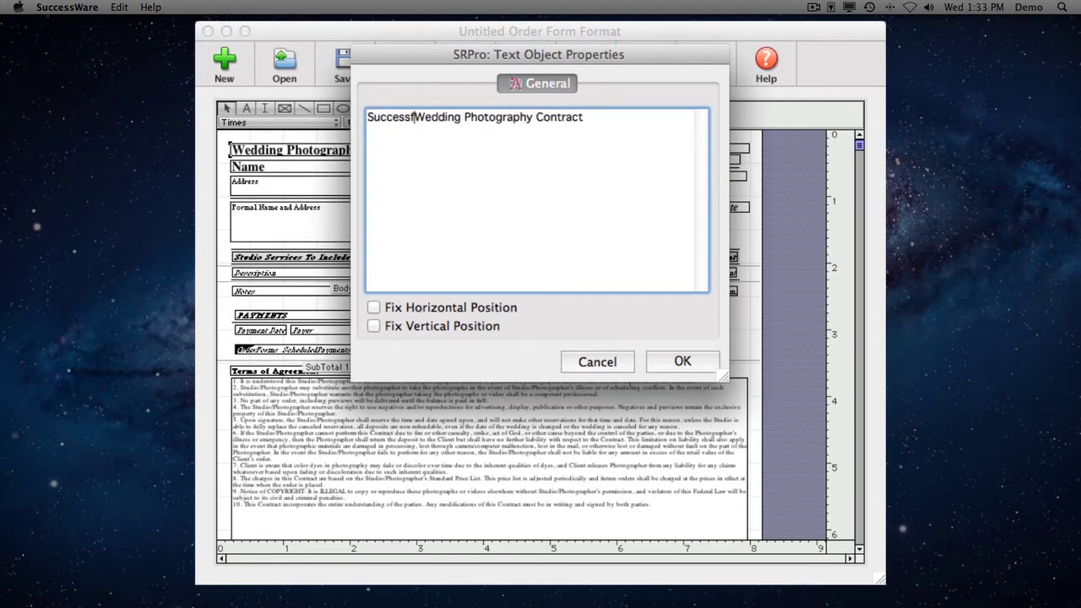
pyautogui.write('tudio')
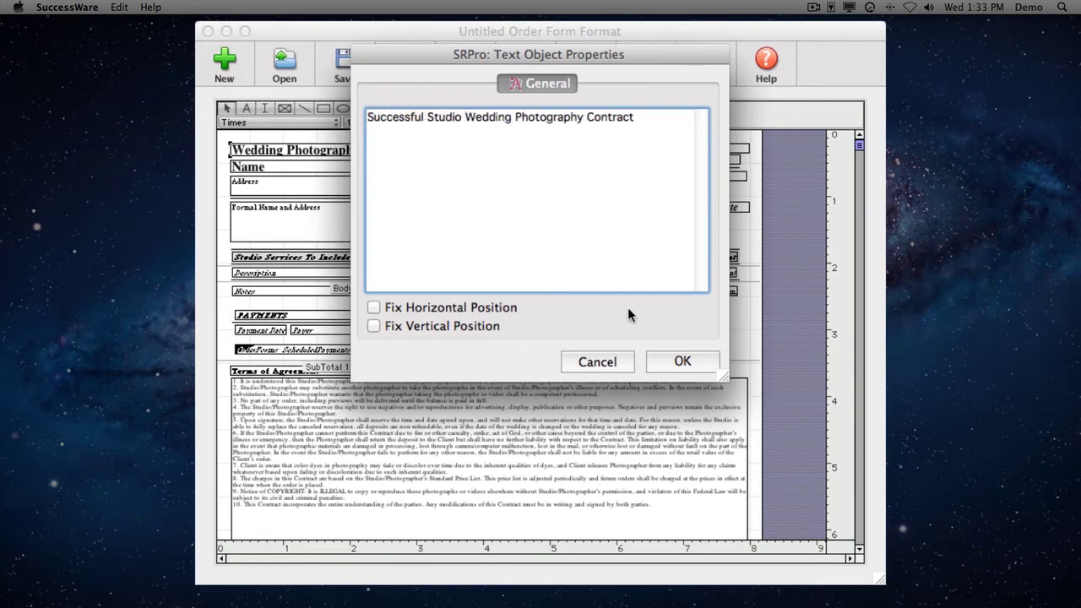
pyautogui.click(665, 358)
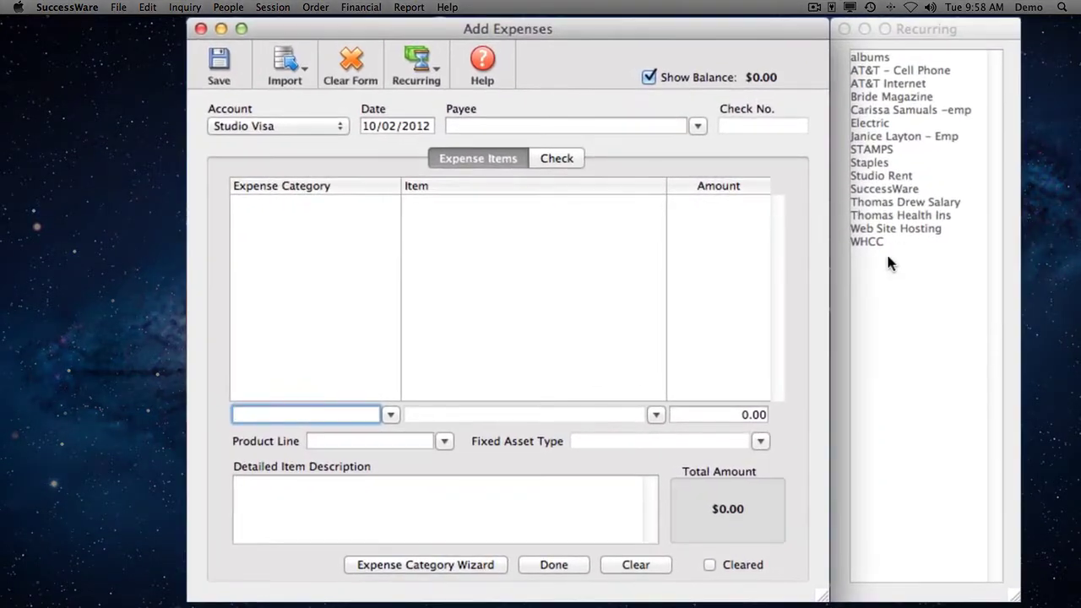
# Save the $39 Go Daddy web hosting expense and fill in a $1,800 studio rent check
pyautogui.doubleClick(907, 233)
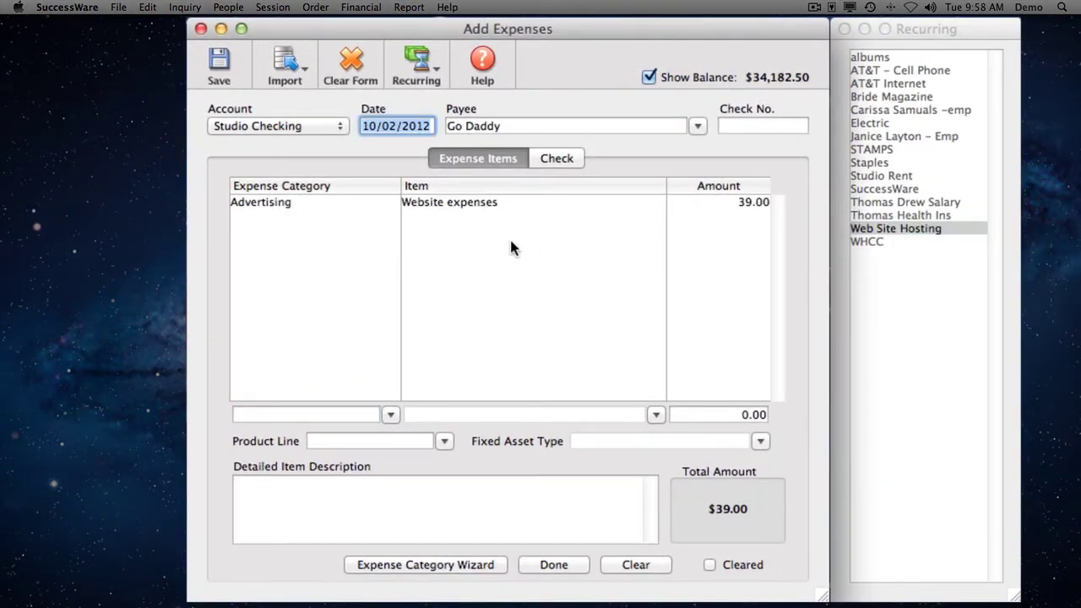
pyautogui.click(223, 67)
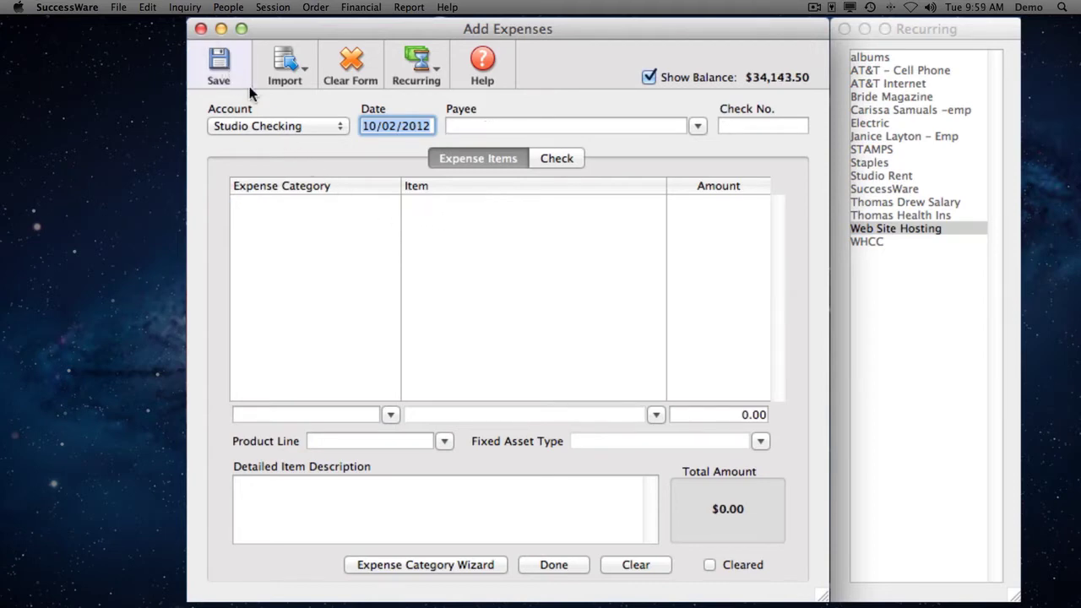
pyautogui.doubleClick(900, 174)
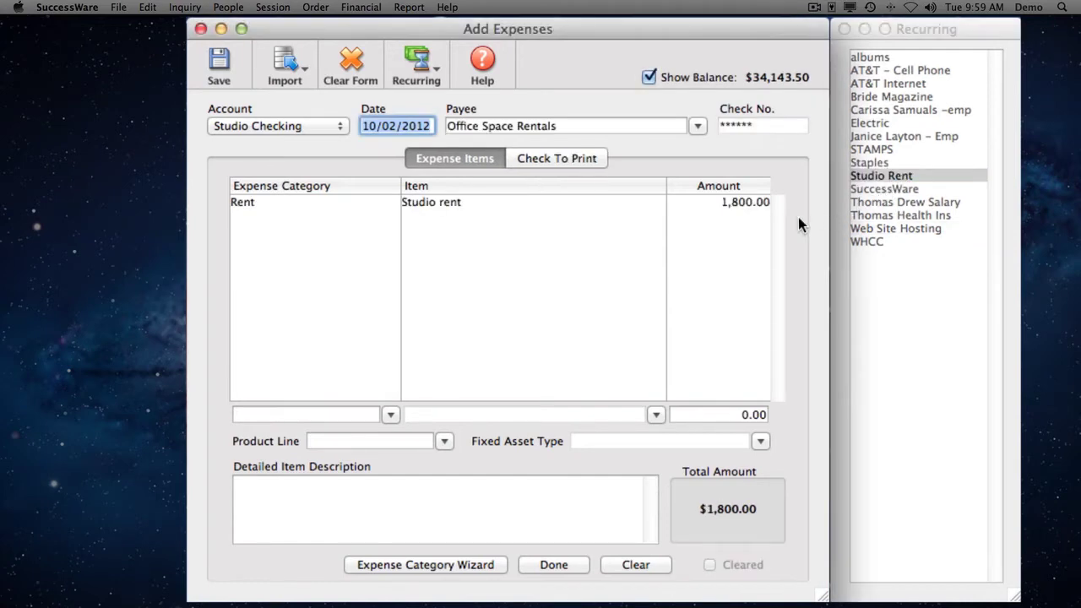
pyautogui.click(591, 158)
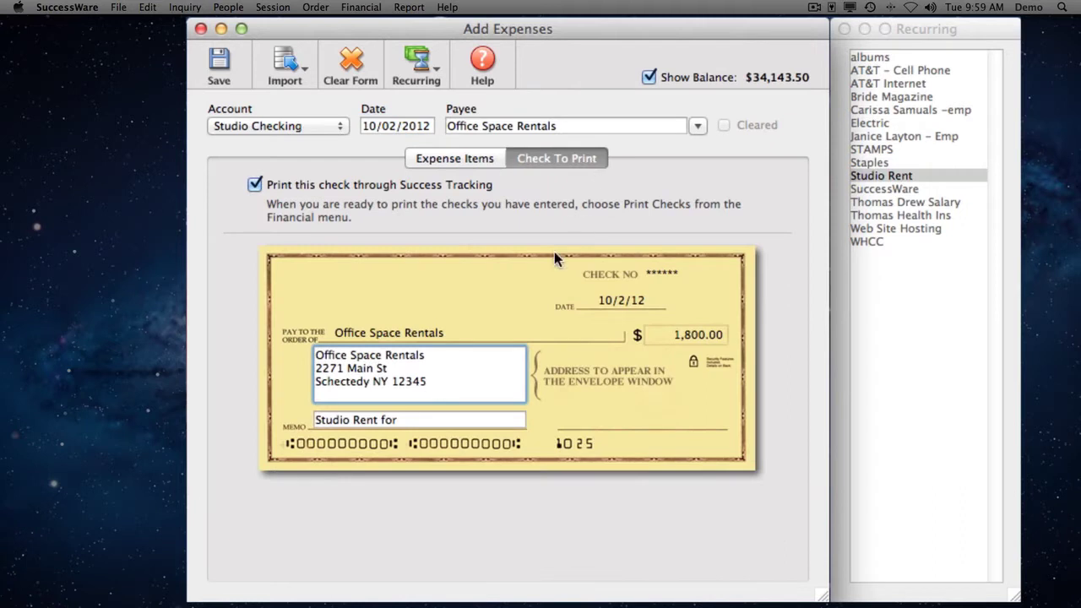
pyautogui.click(495, 418)
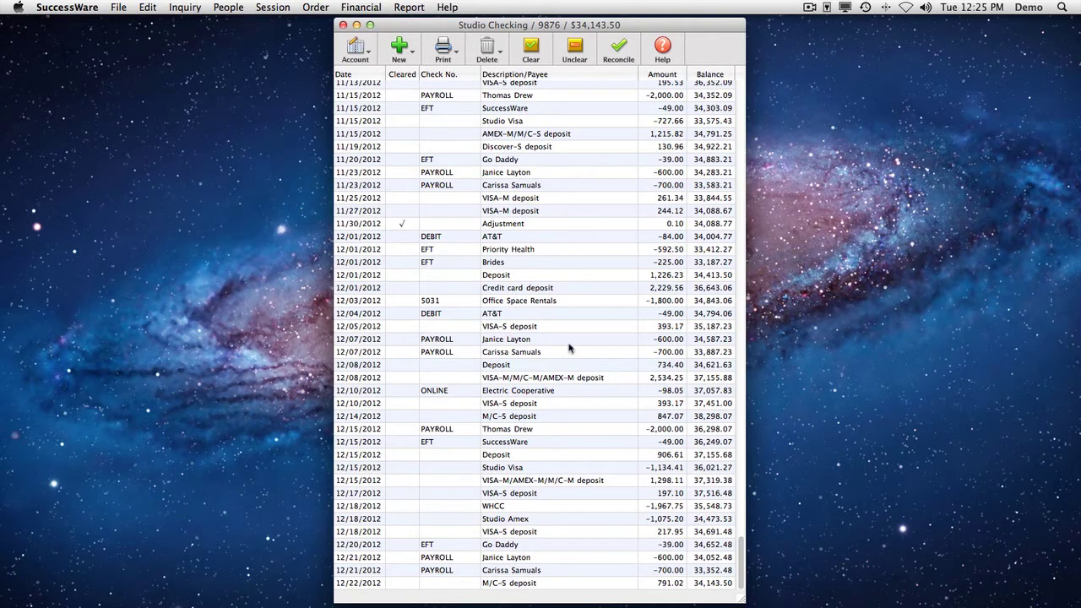
# Tick three card payments for deposit and mark one Studio Checking transaction as cleared
pyautogui.click(373, 60)
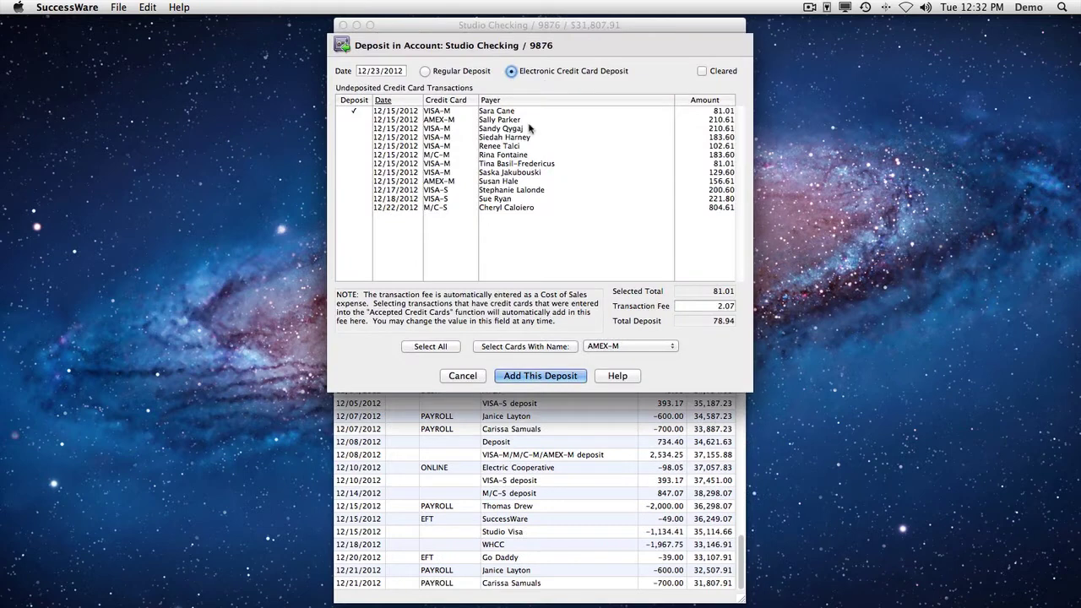
pyautogui.click(532, 129)
pyautogui.click(530, 137)
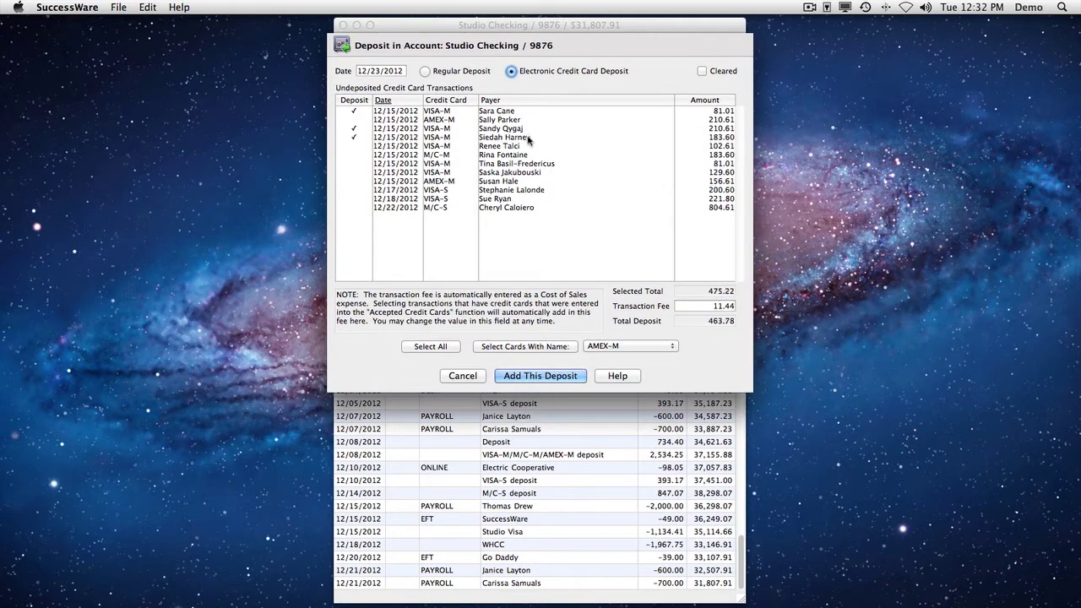
pyautogui.click(531, 146)
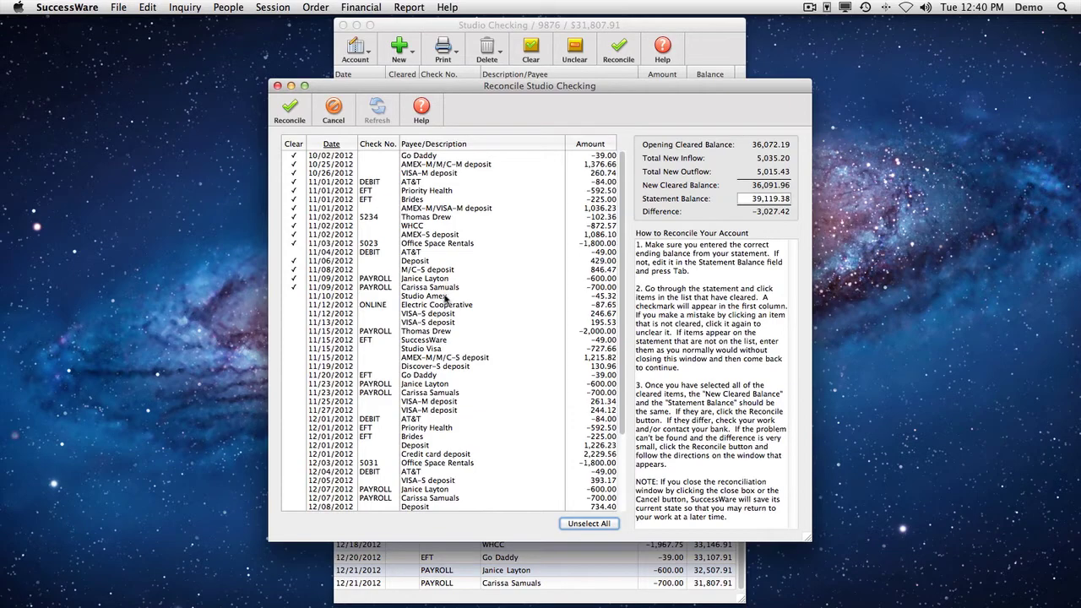
pyautogui.click(447, 303)
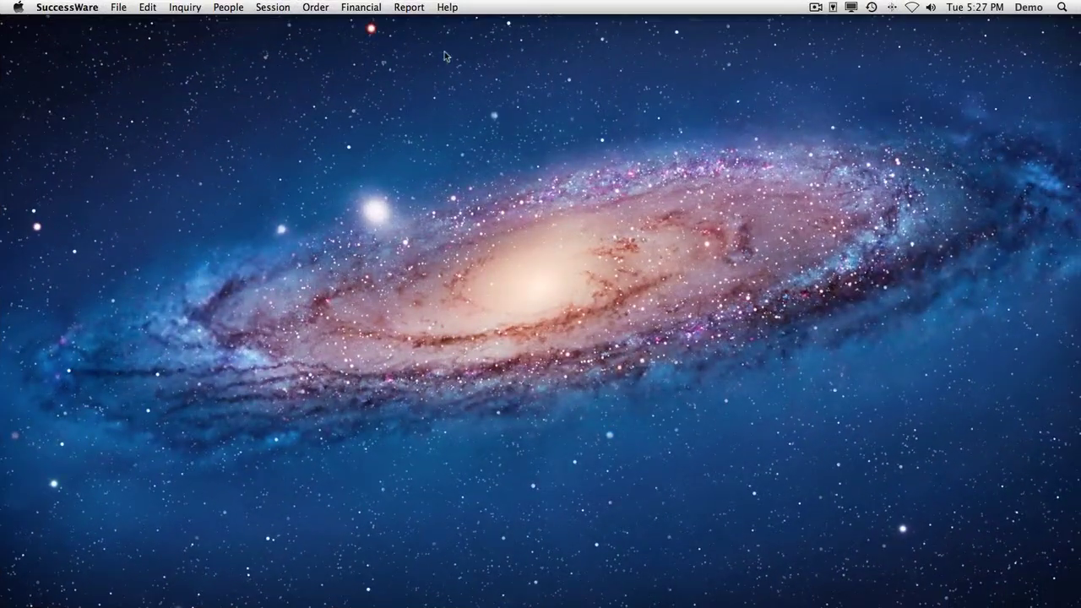
# Run the Income & Expense Statement for October 2012
pyautogui.click(420, 8)
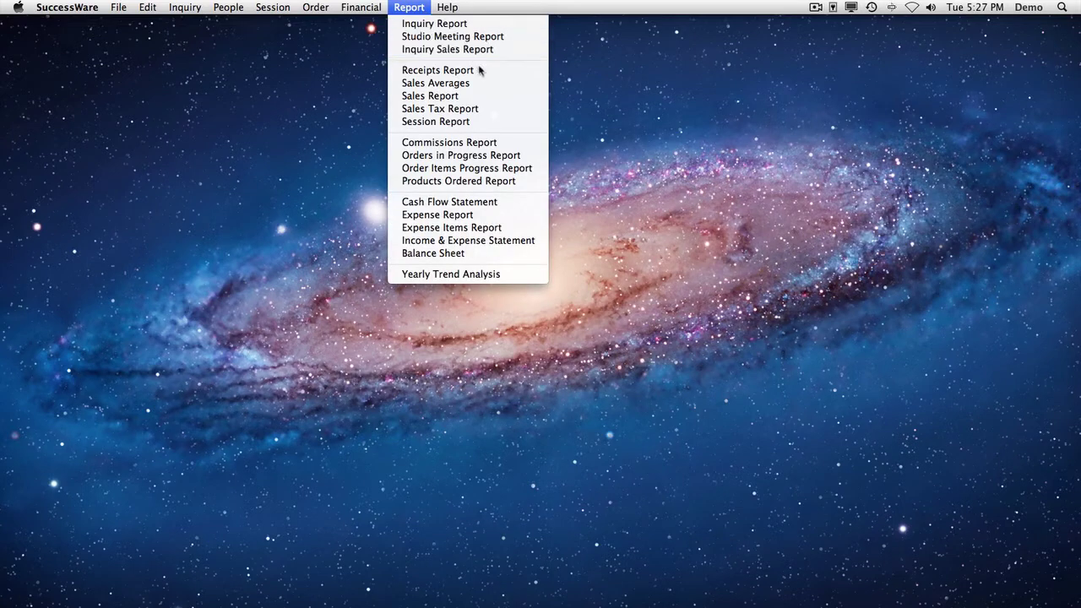
pyautogui.click(541, 242)
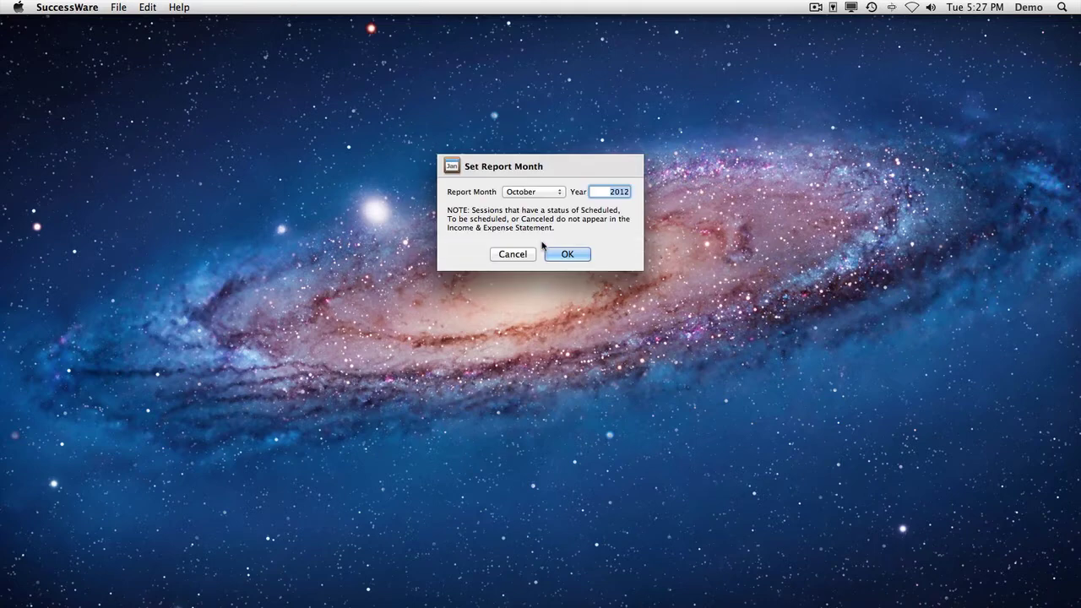
pyautogui.click(576, 254)
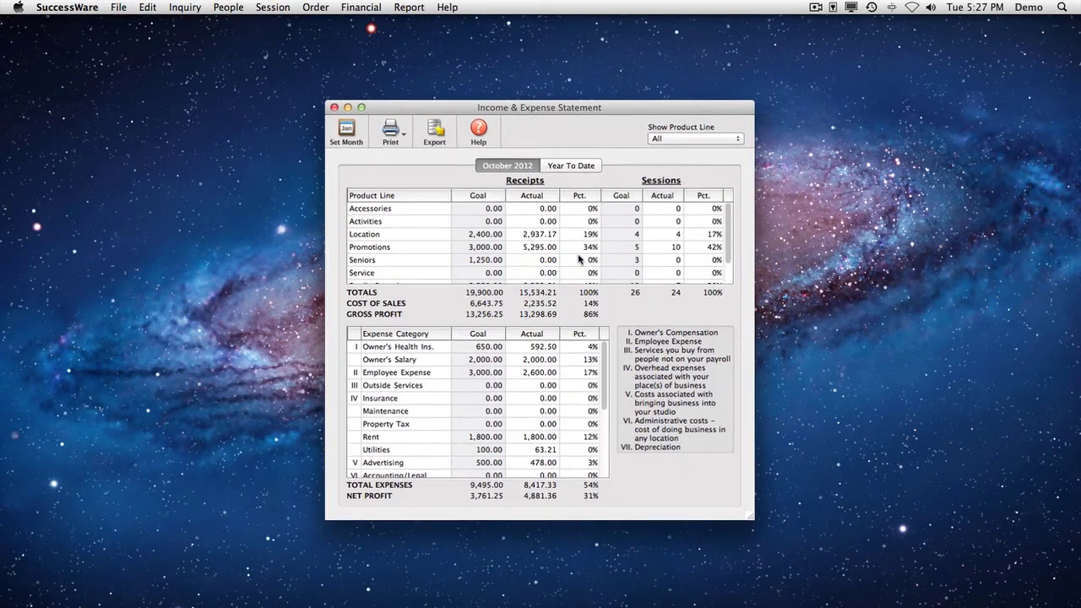
pyautogui.scroll(-3, 576, 428)
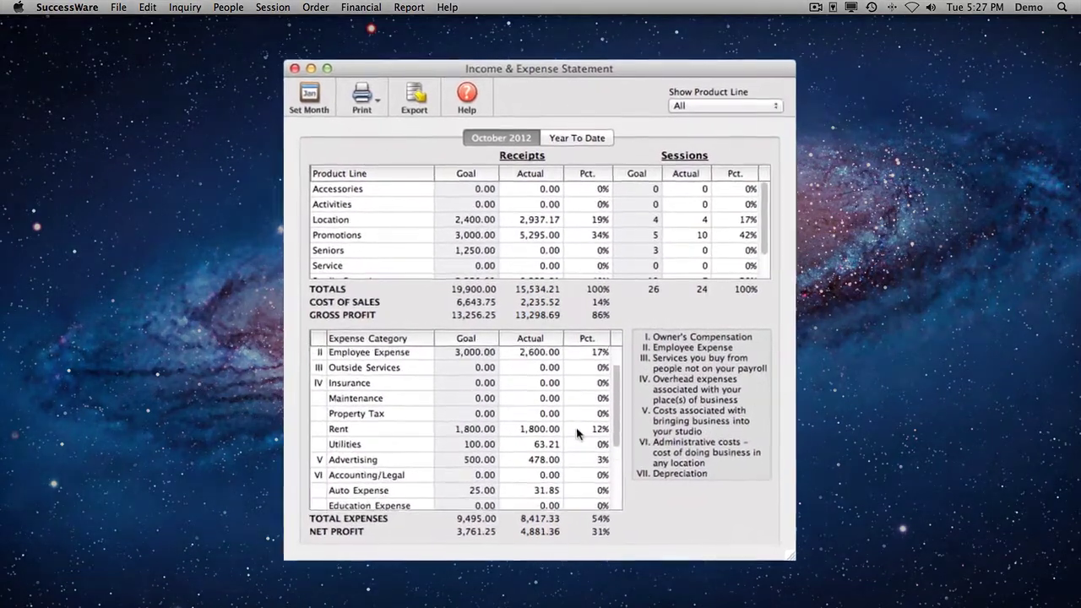
pyautogui.scroll(-1, 581, 449)
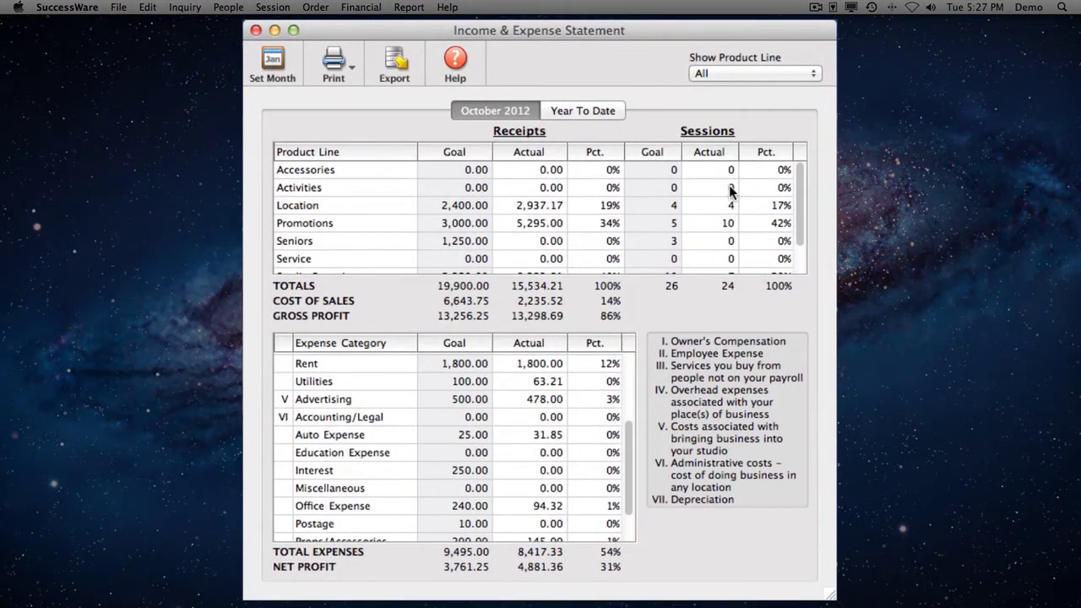
pyautogui.scroll(-2, 732, 194)
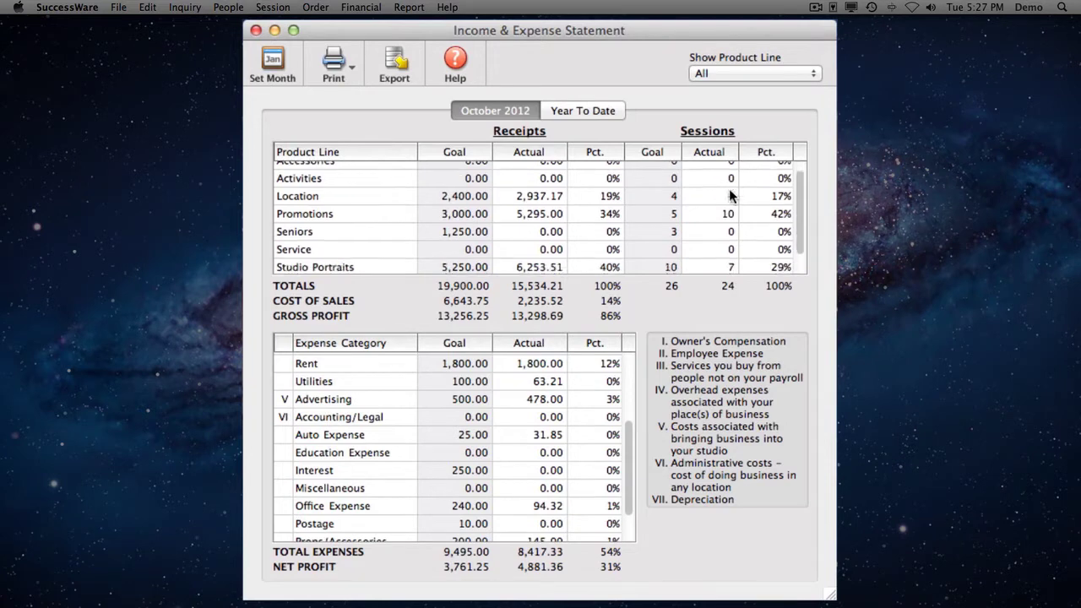
# Switch the statement to year-to-date function totals for the Studio Portraits product line only
pyautogui.click(616, 111)
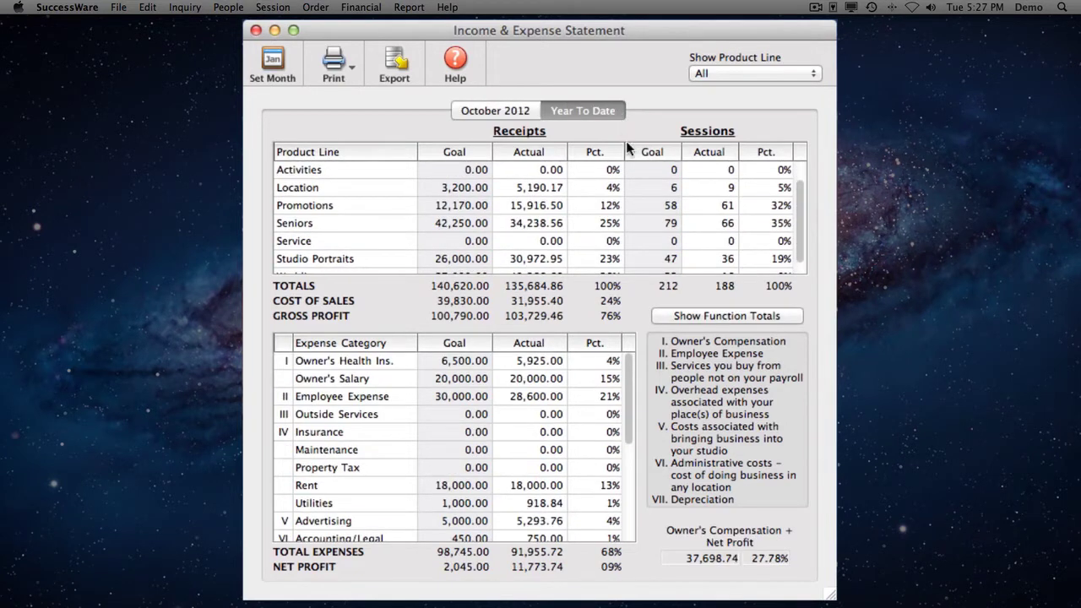
pyautogui.click(788, 314)
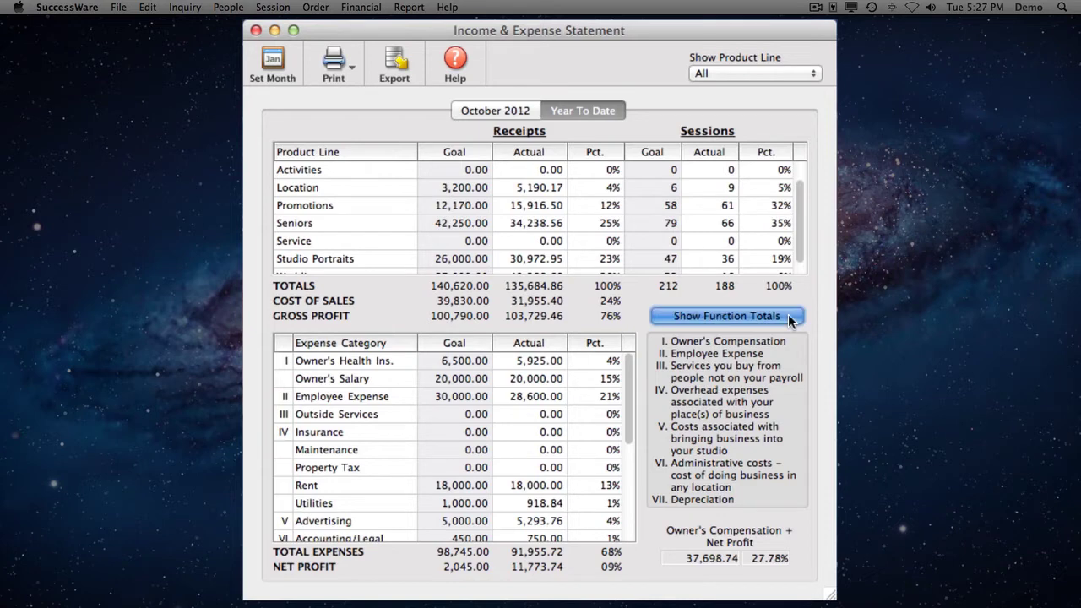
pyautogui.click(782, 74)
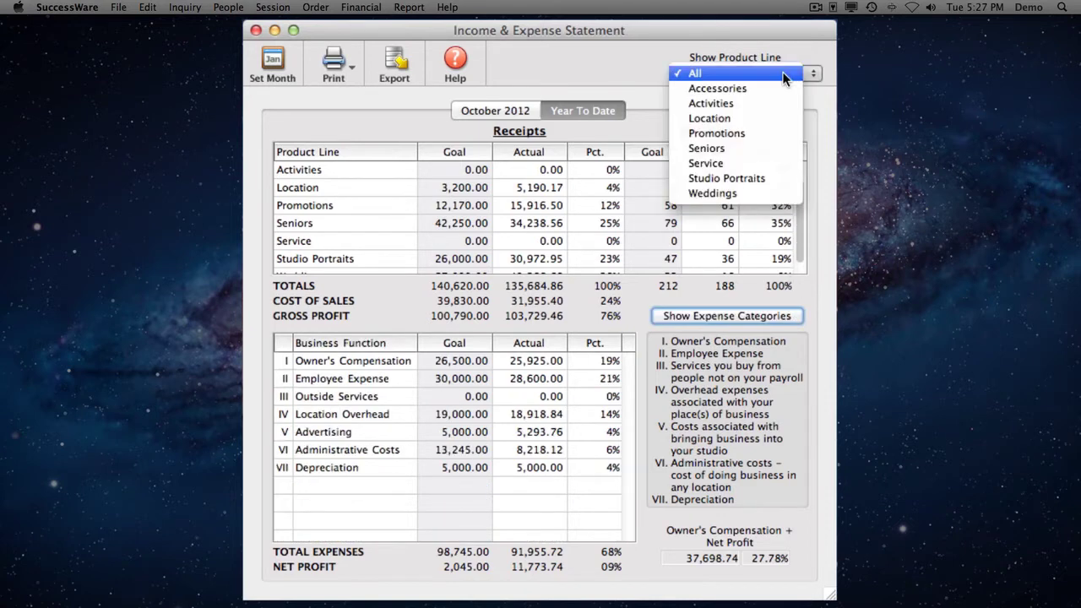
pyautogui.click(780, 176)
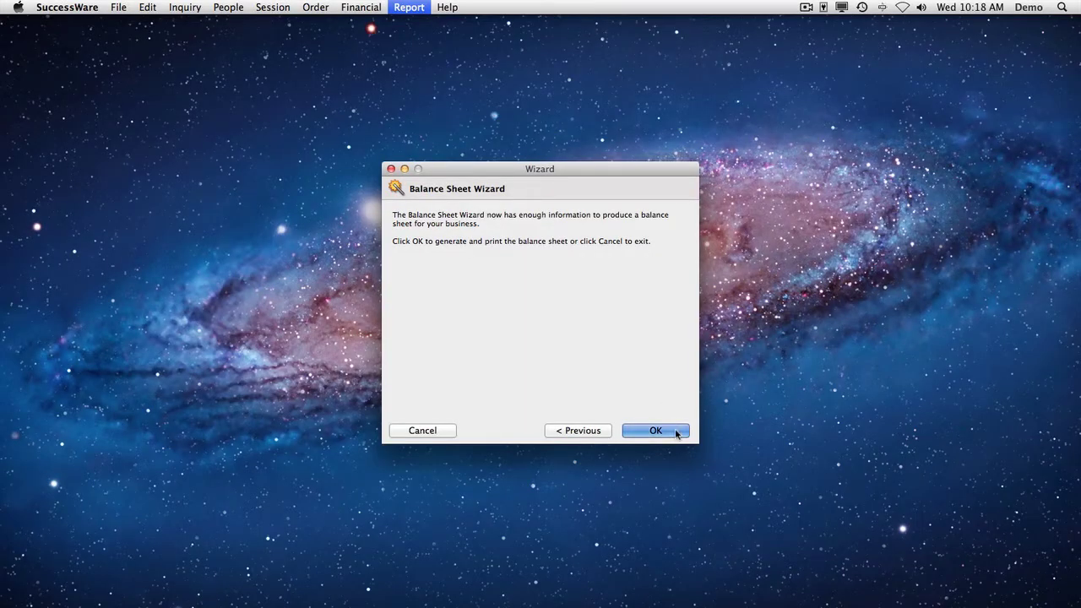
# Generate the balance sheet, then filter the October 2012 Expense Report to Auto Expense
pyautogui.click(655, 430)
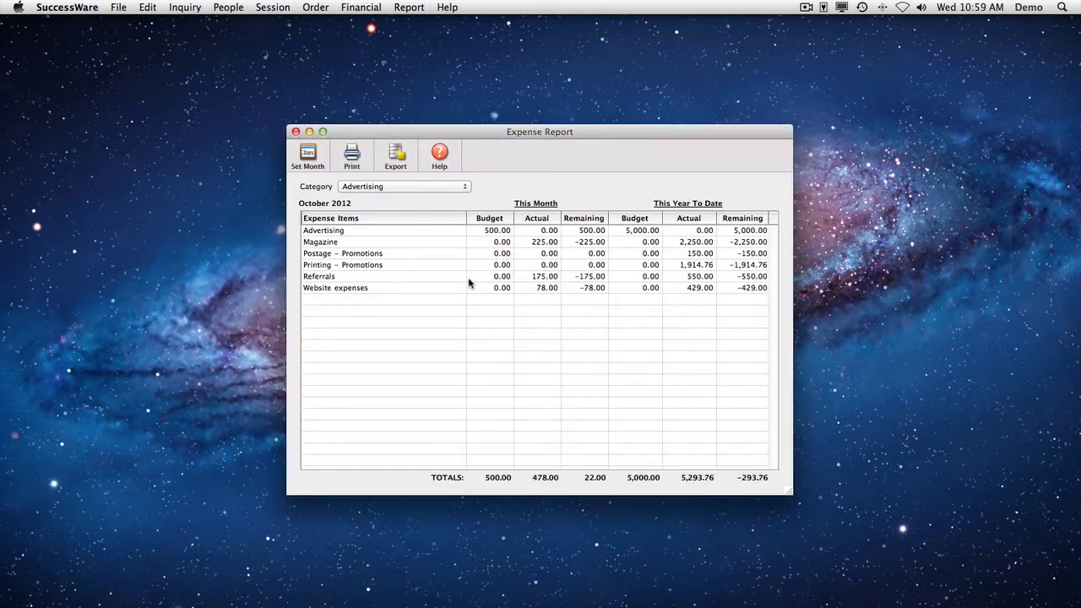
pyautogui.click(435, 188)
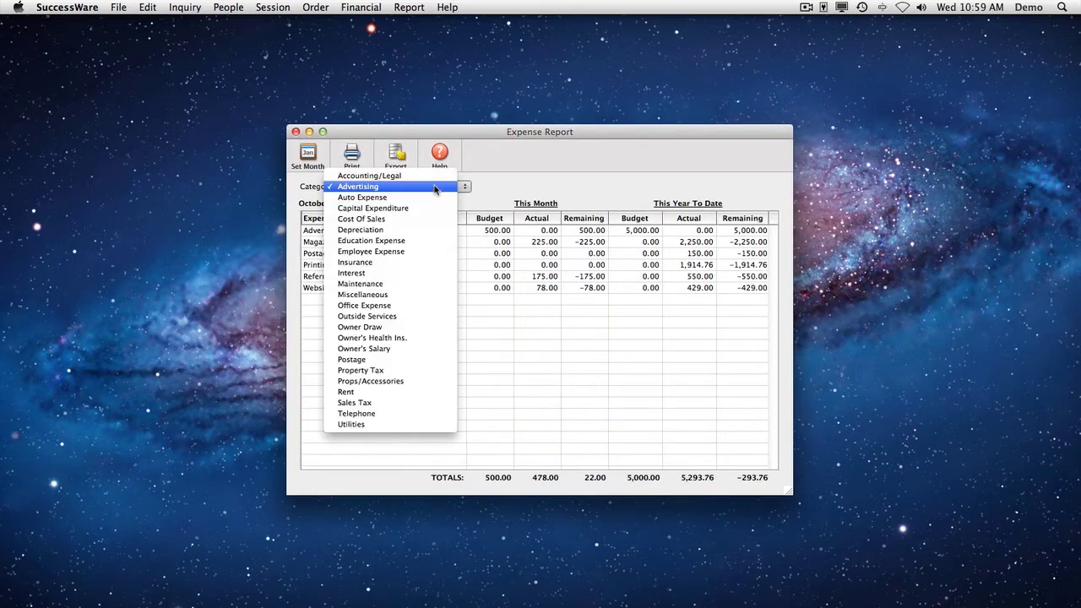
pyautogui.click(434, 200)
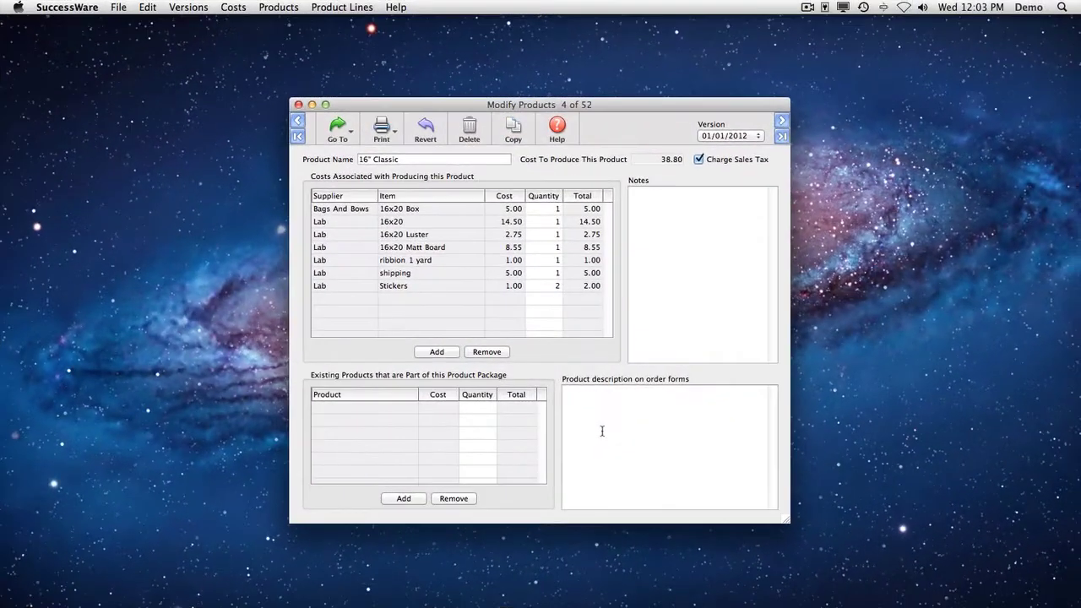
# Add the 0.50 tissue cost to 16" Classic, raising its cost to produce to 39.30
pyautogui.click(457, 352)
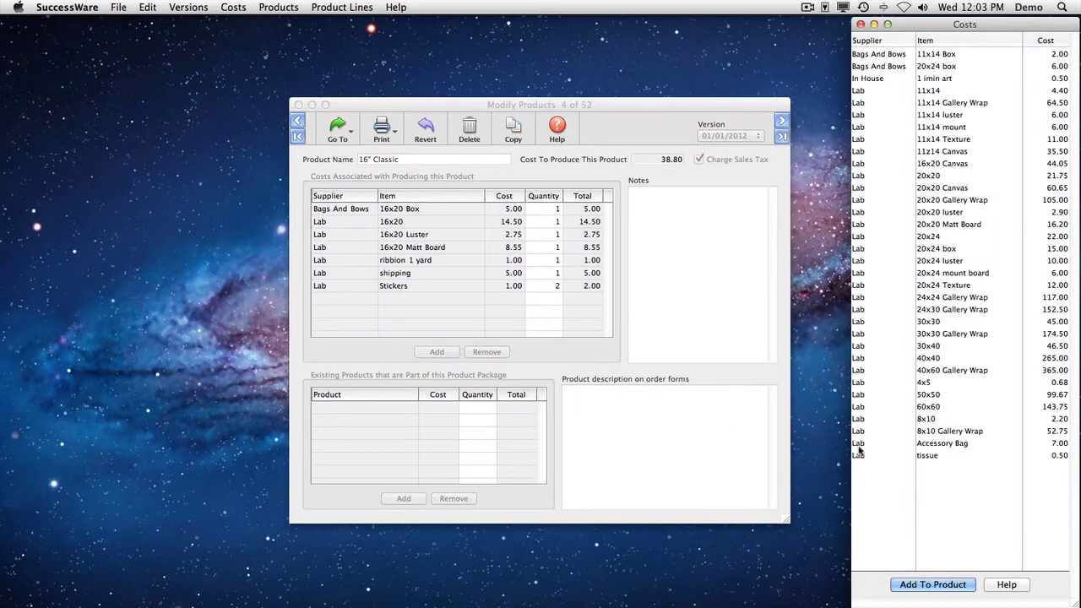
pyautogui.click(956, 458)
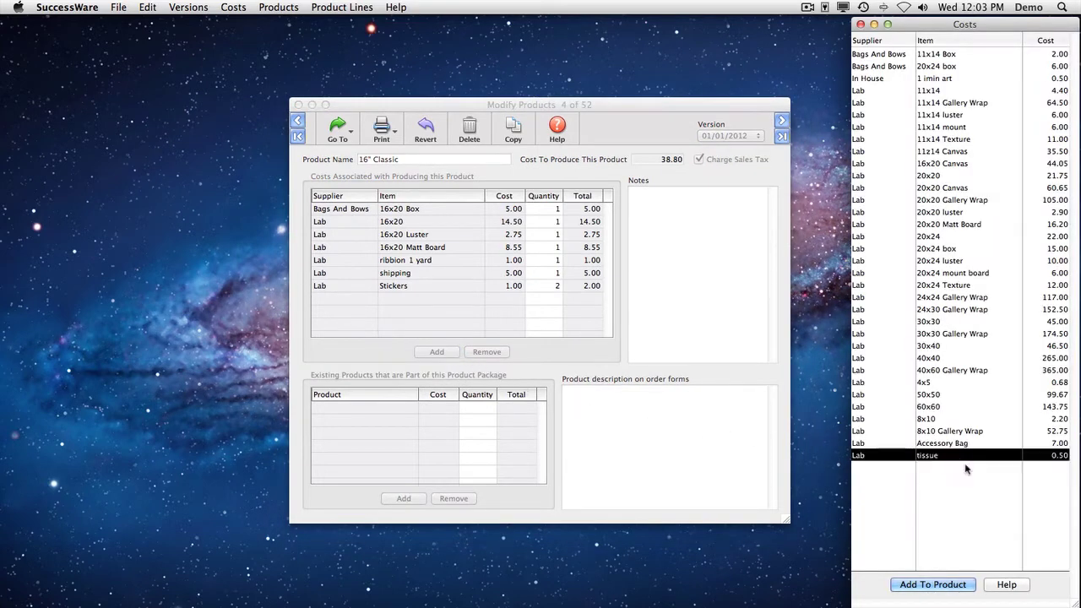
pyautogui.click(957, 585)
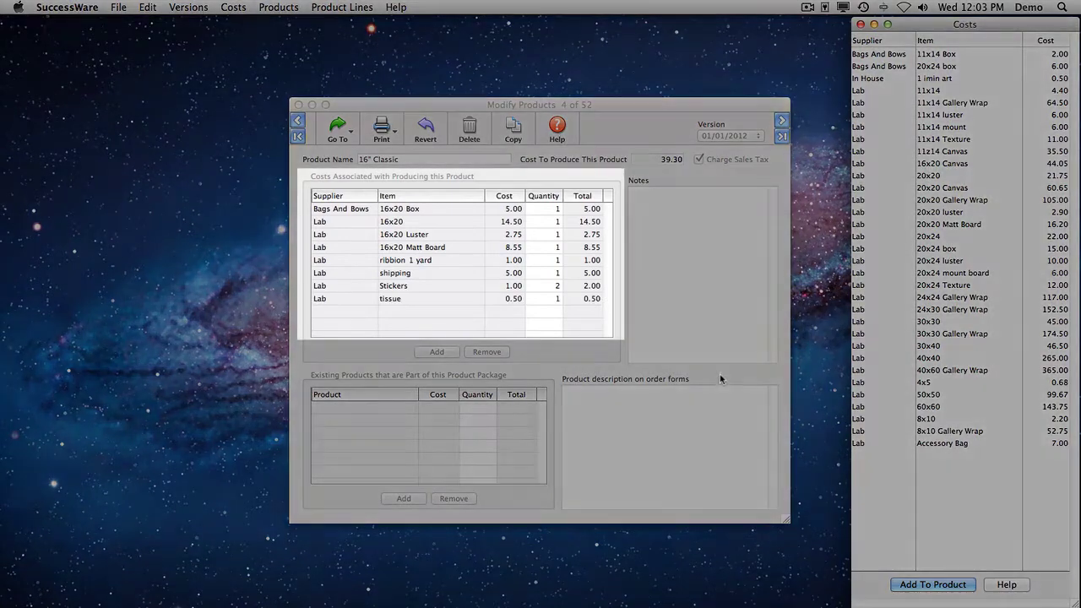
pyautogui.click(720, 376)
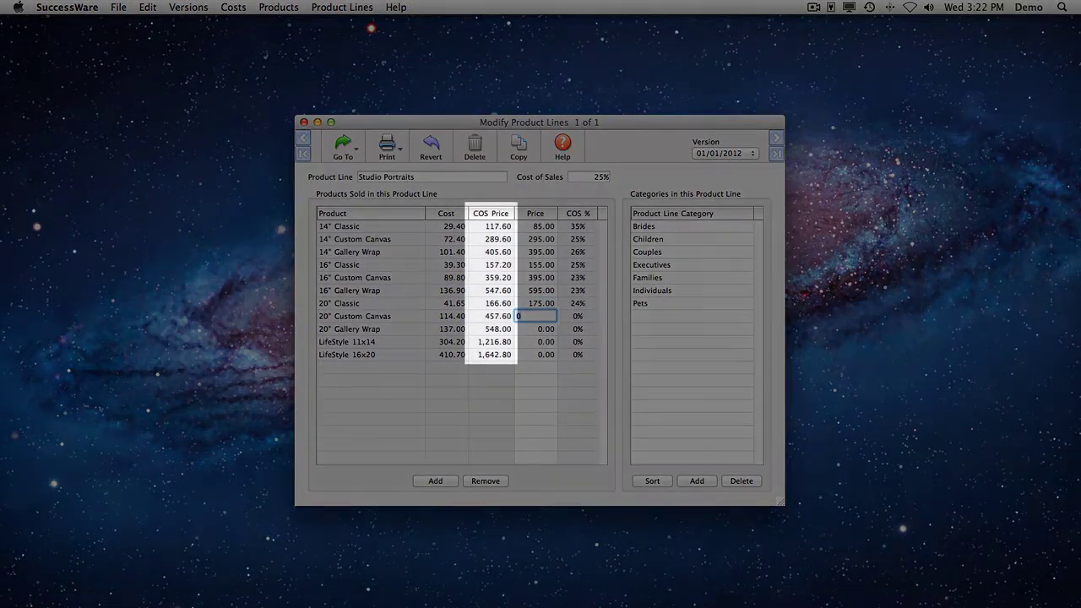
# Price 20" Custom Canvas 495, 20" Gallery Wrap 550, LifeStyle 11x14 1,250 and LifeStyle 16x20 1,650
pyautogui.write('95')
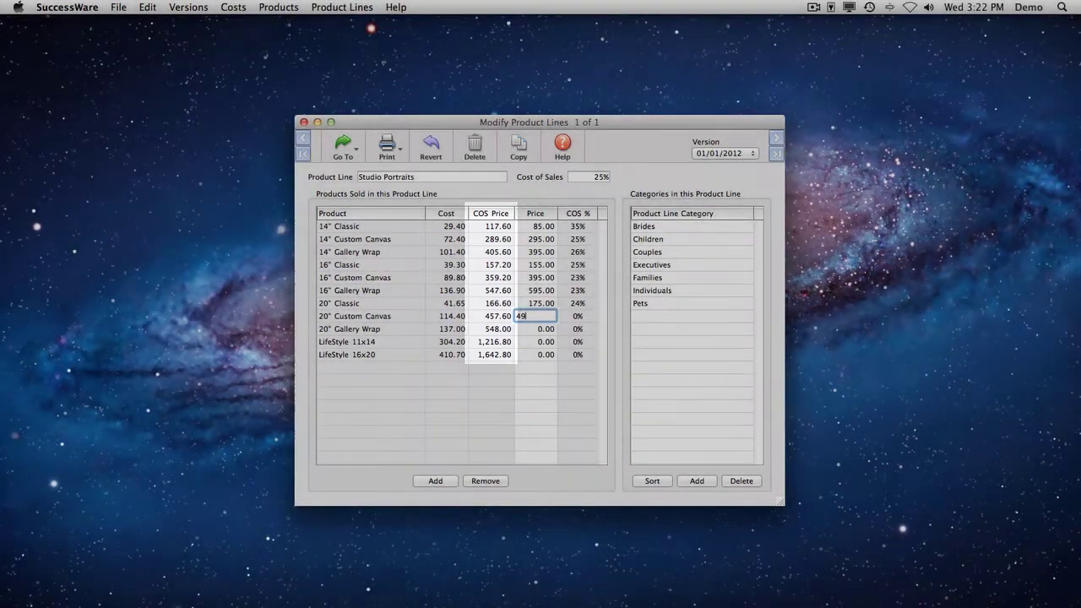
pyautogui.press('Return')
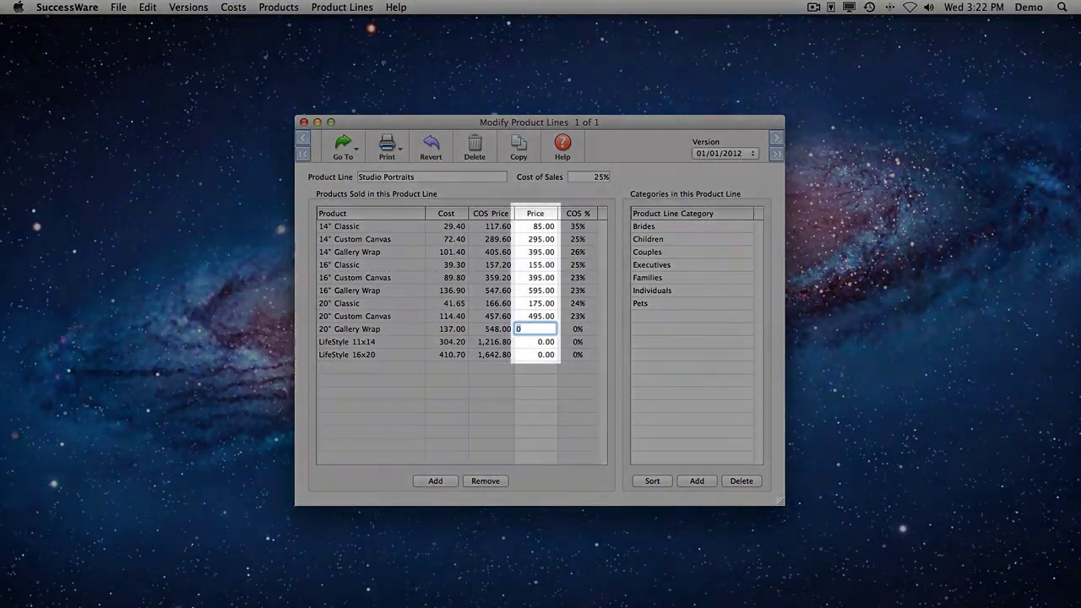
pyautogui.write('550')
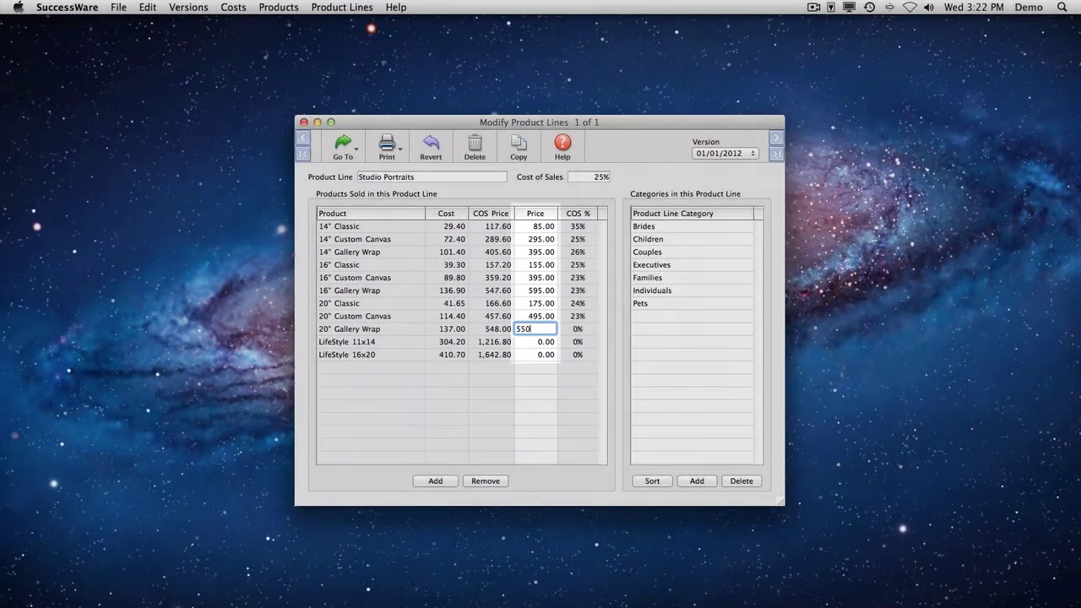
pyautogui.press('Return')
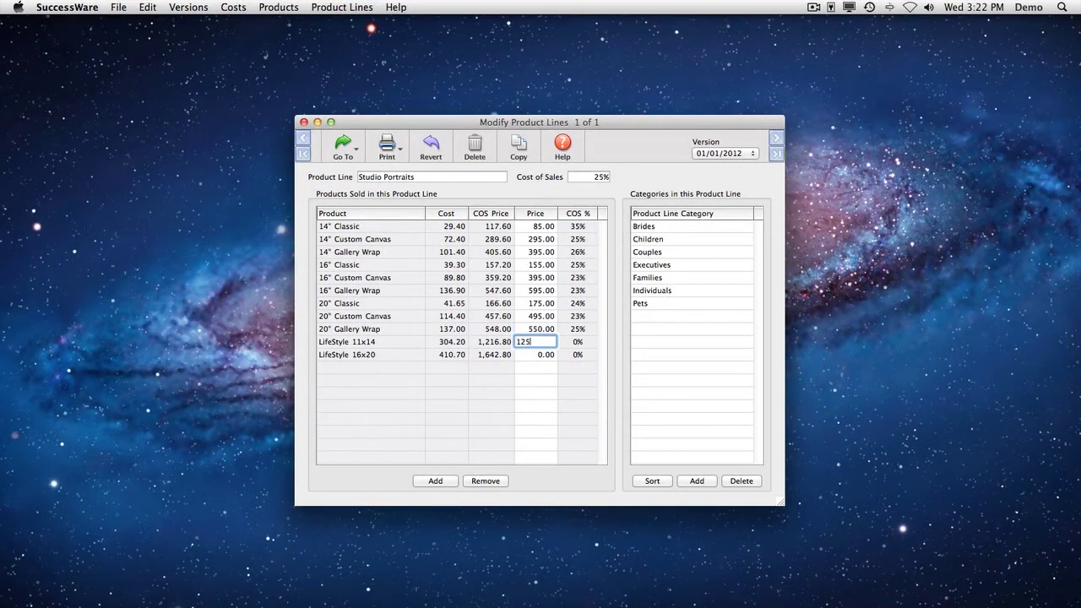
pyautogui.press('Return')
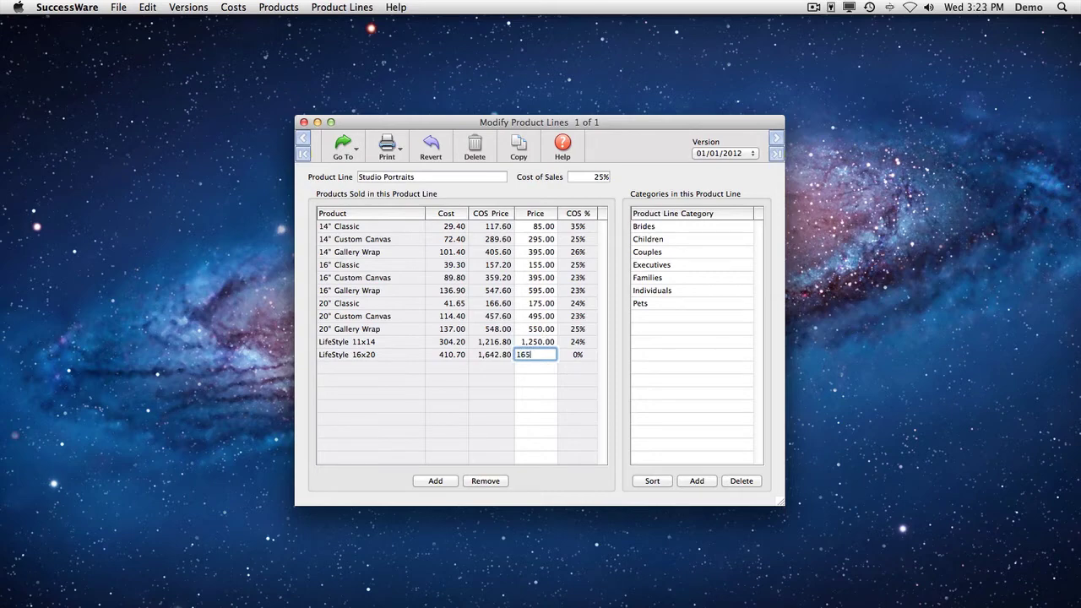
pyautogui.press('Tab')
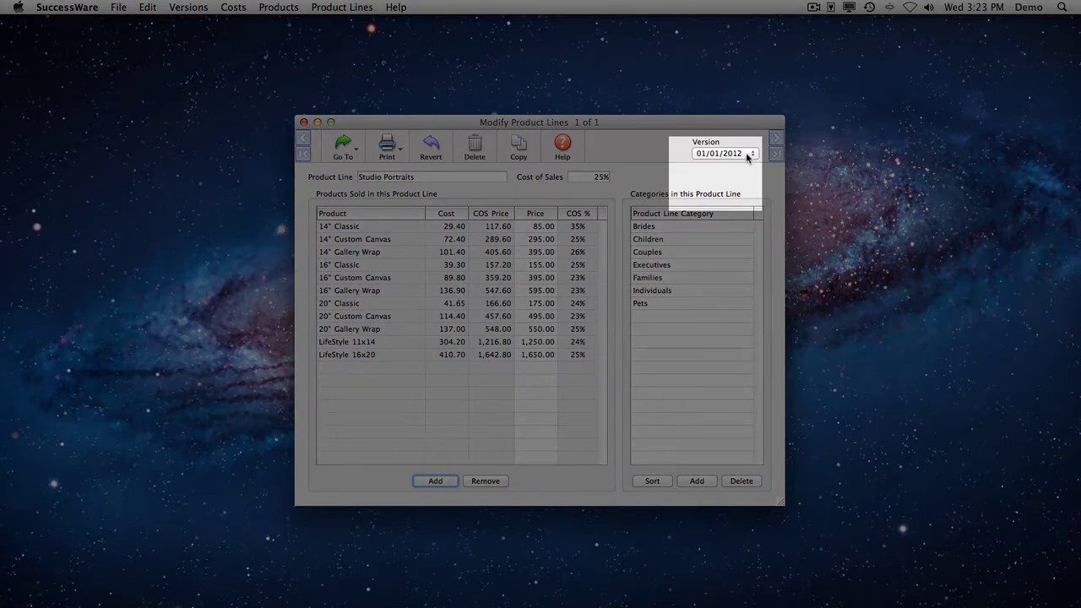
pyautogui.click(748, 158)
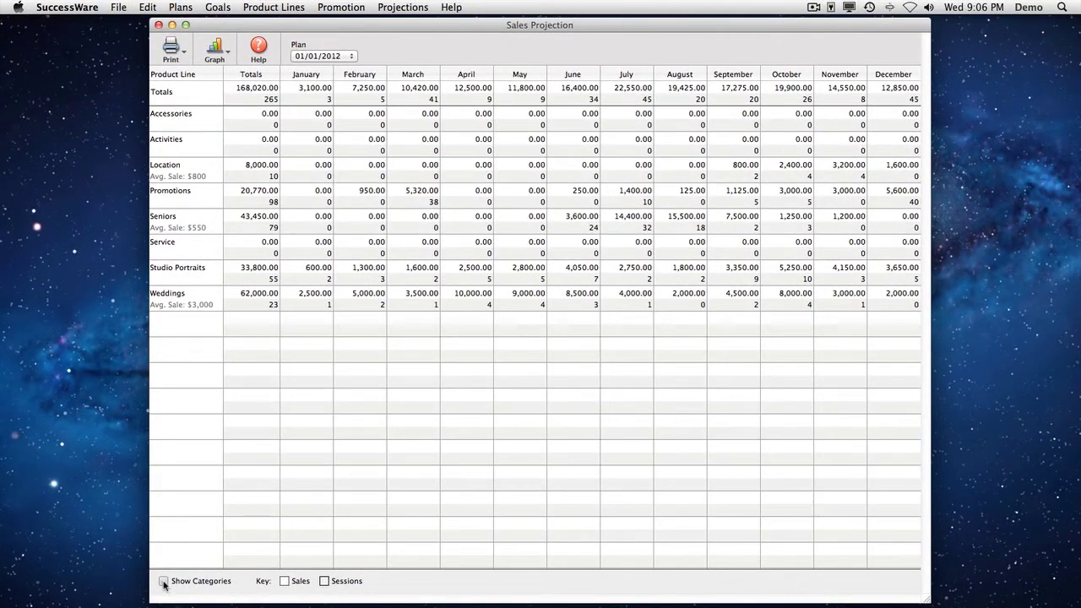
# Show categories like Bunnies and Children under each product line and view the projected sales graph
pyautogui.click(163, 581)
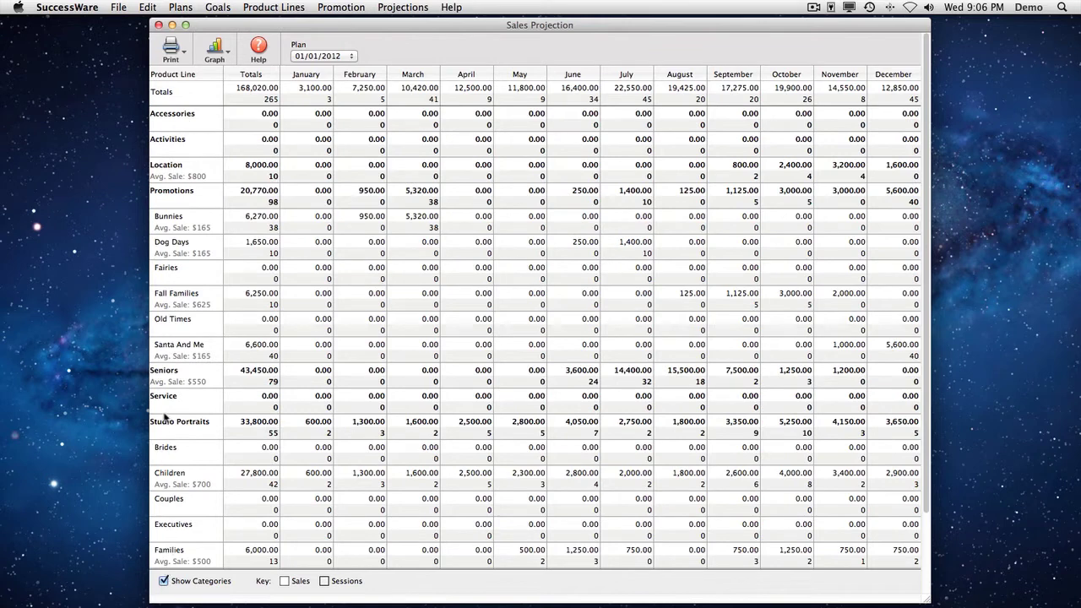
pyautogui.click(216, 49)
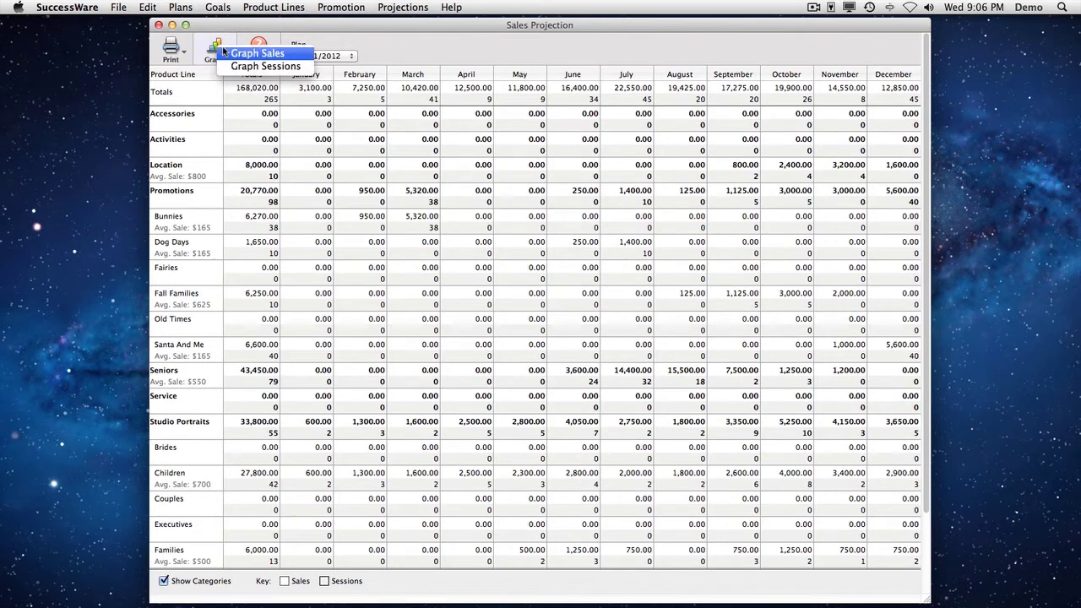
pyautogui.click(288, 50)
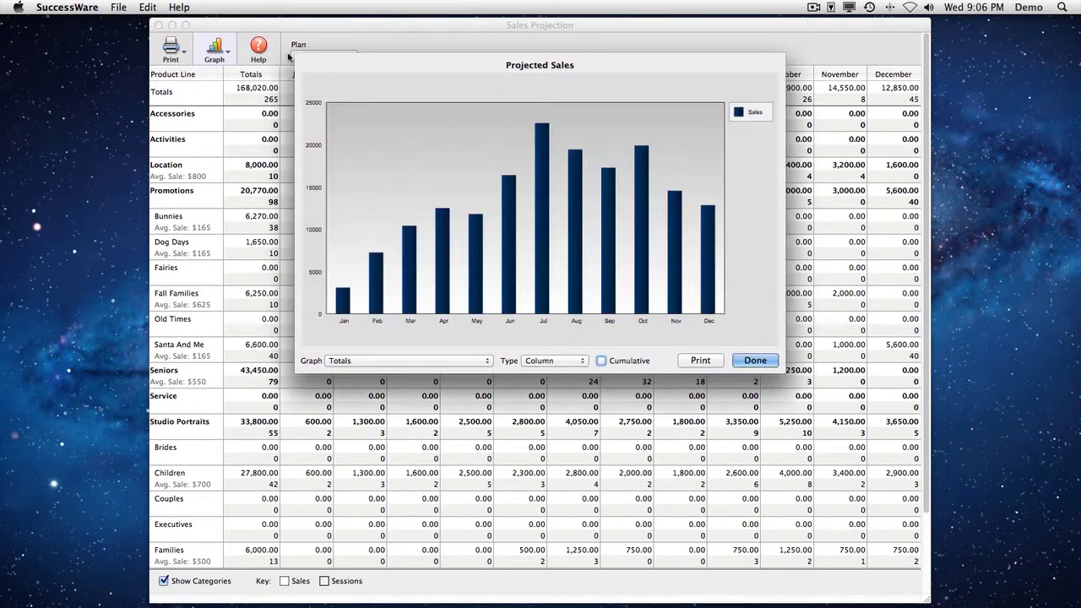
pyautogui.click(755, 361)
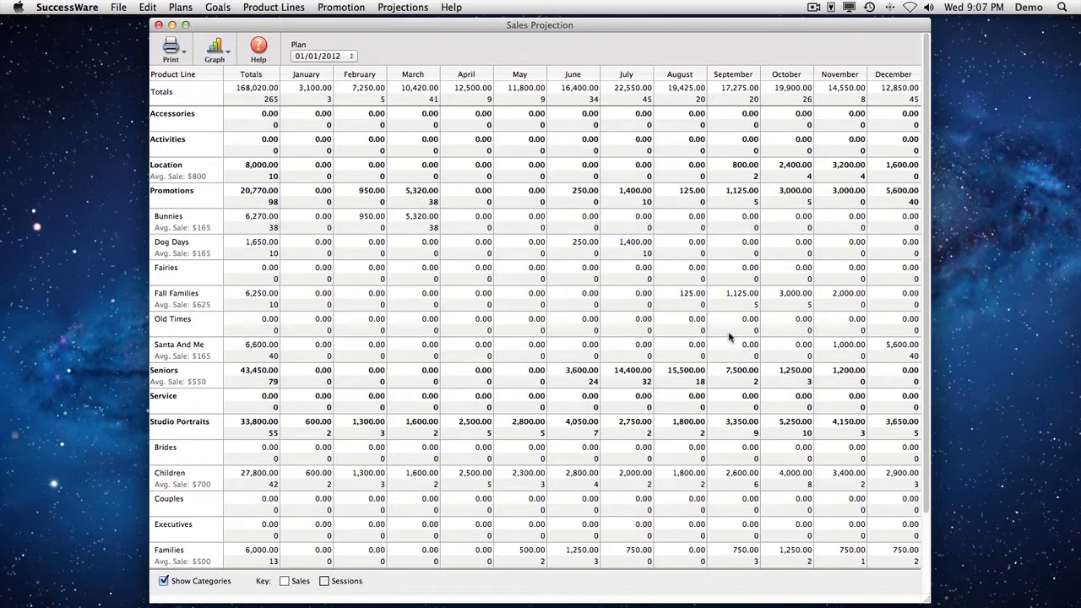
# Open Advertising's Display rental/expense budget item (150.00 monthly, 1,800.00 total), then the Income & Expense Budget
pyautogui.click(416, 10)
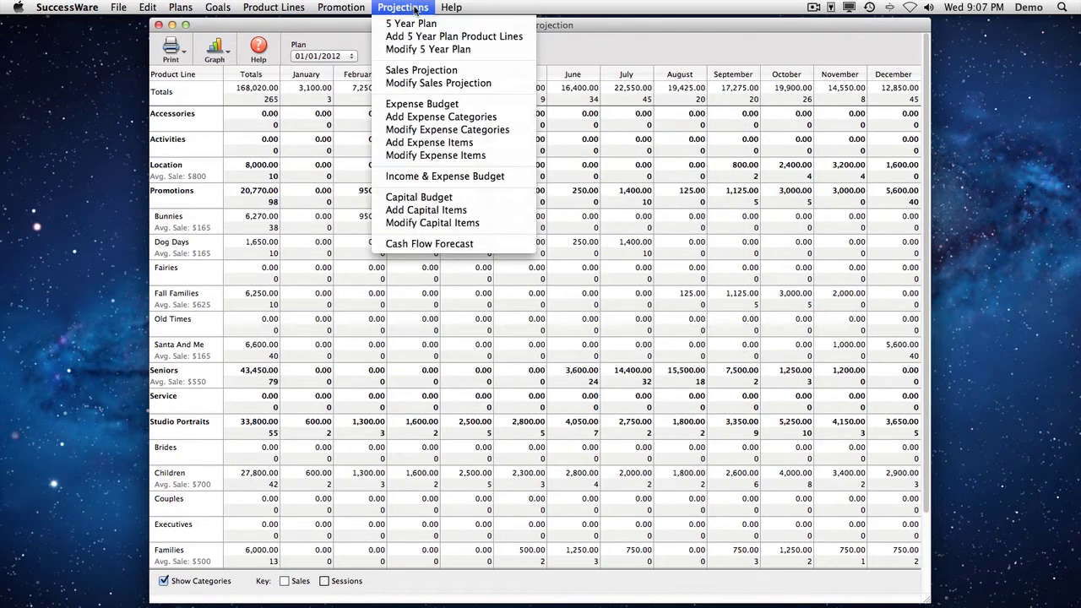
pyautogui.click(495, 108)
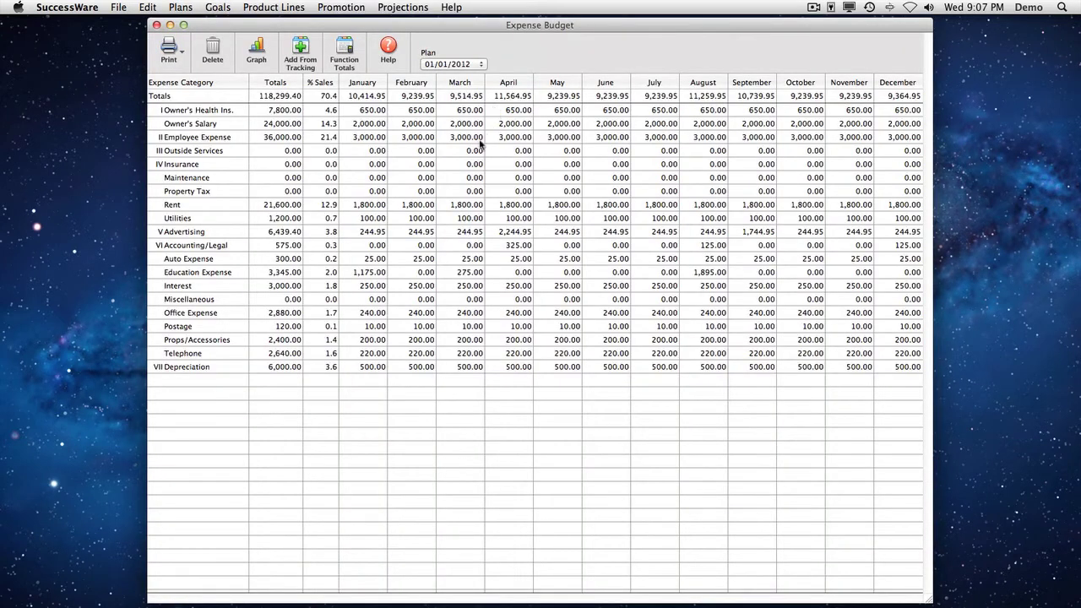
pyautogui.doubleClick(356, 235)
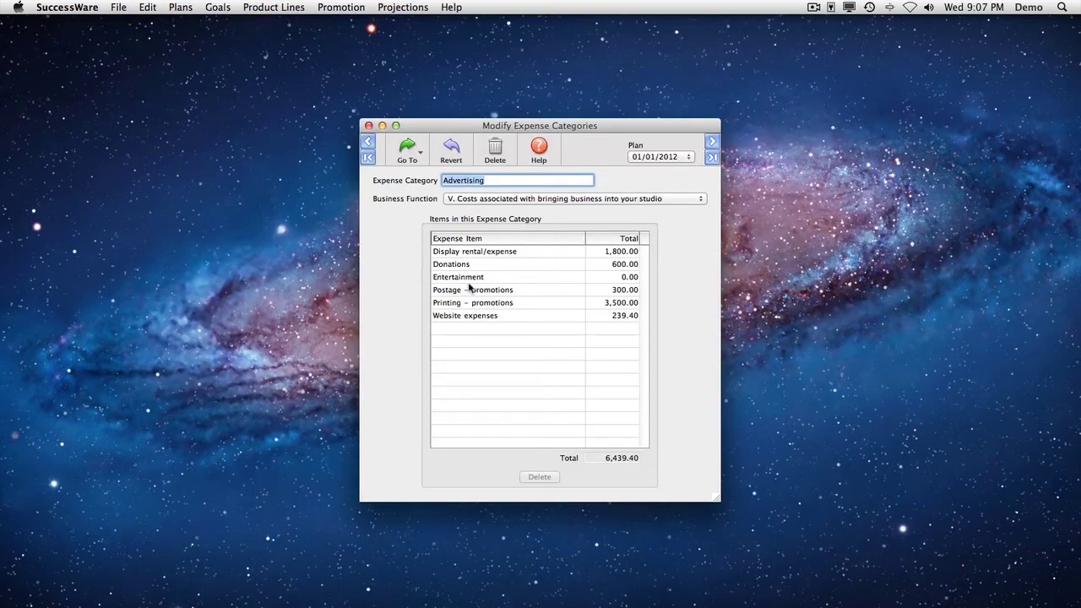
pyautogui.doubleClick(499, 253)
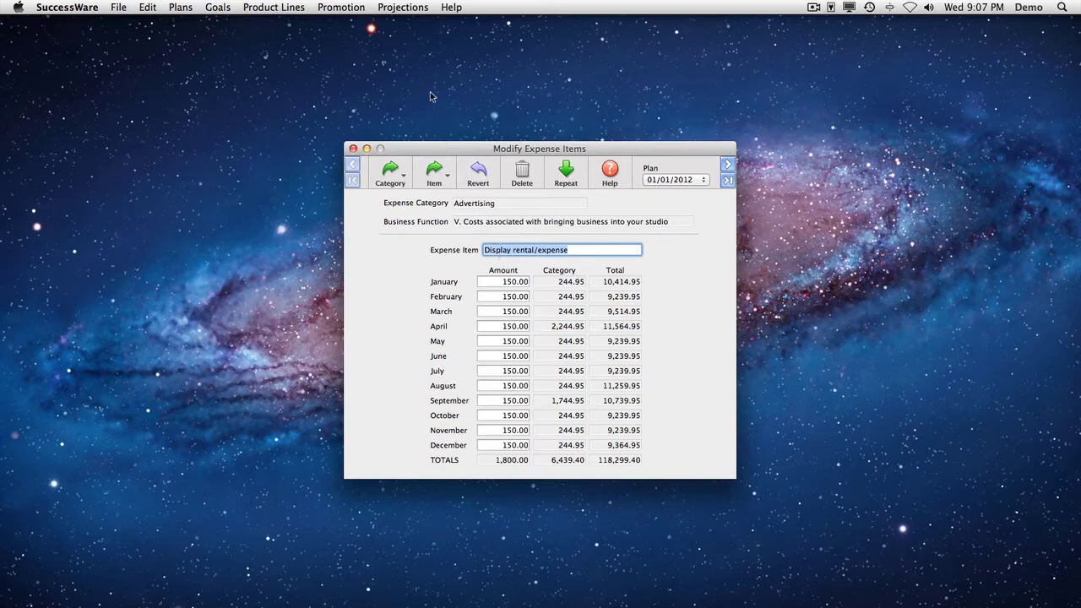
pyautogui.click(409, 10)
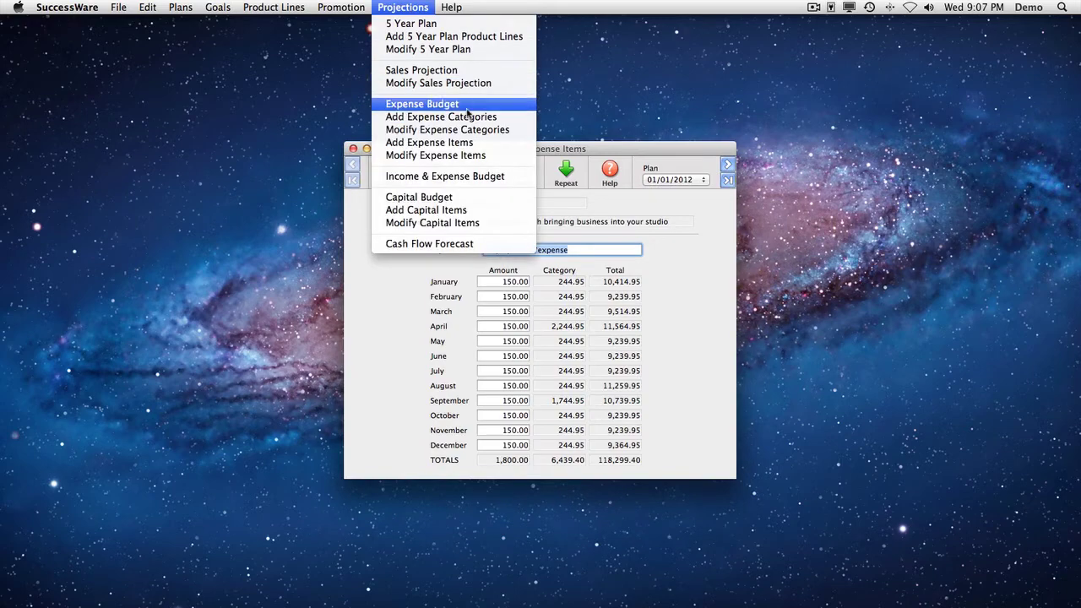
pyautogui.click(515, 178)
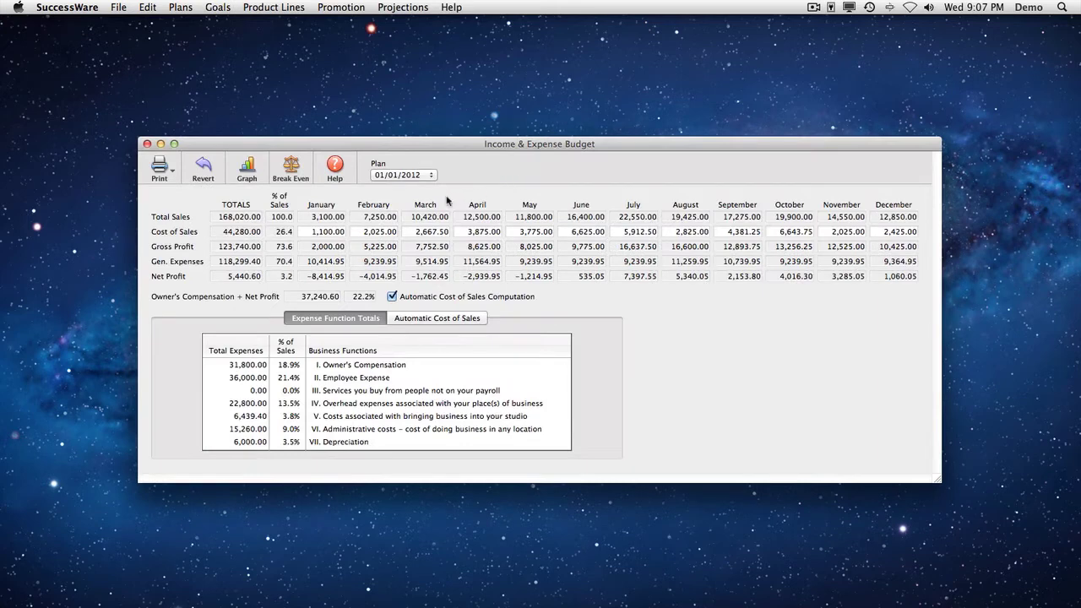
# Graph the budget's projected sales, expenses and net profit, then close the graph
pyautogui.click(250, 171)
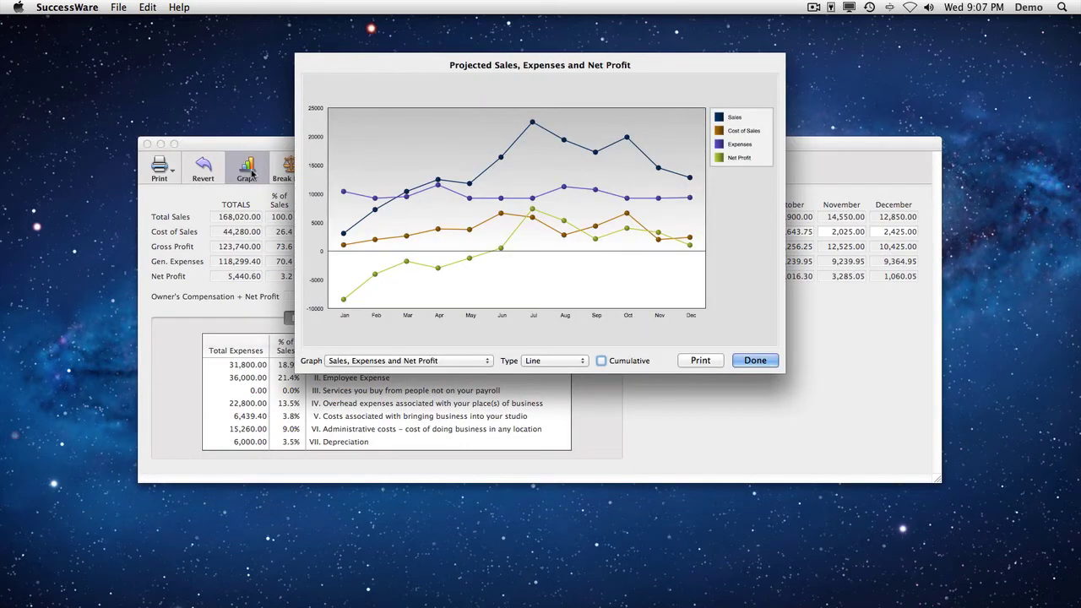
pyautogui.click(738, 362)
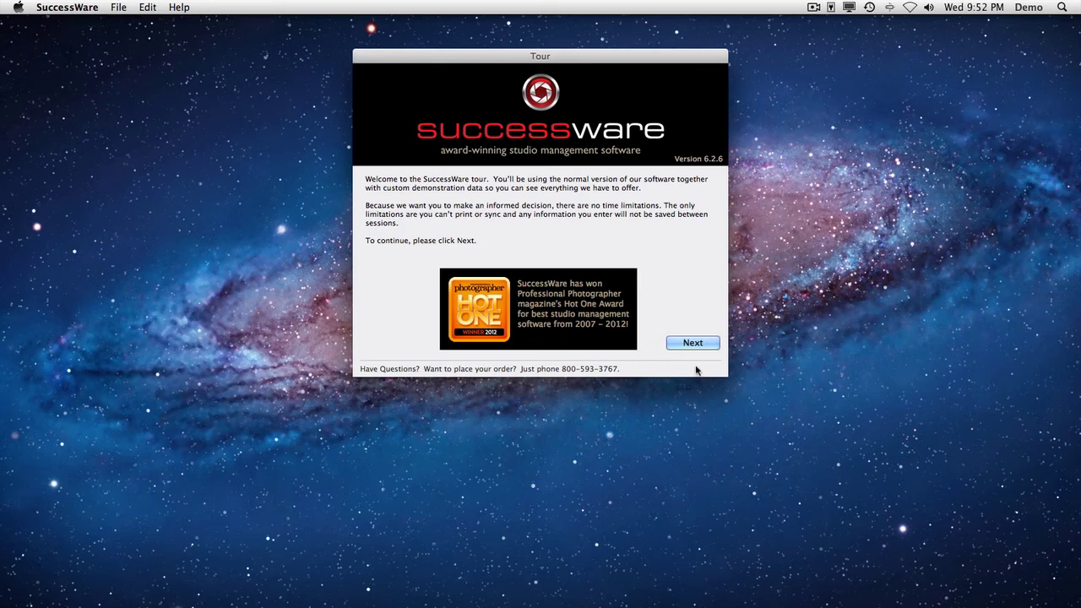
# Advance the tour two pages to the online product information and support page
pyautogui.click(693, 343)
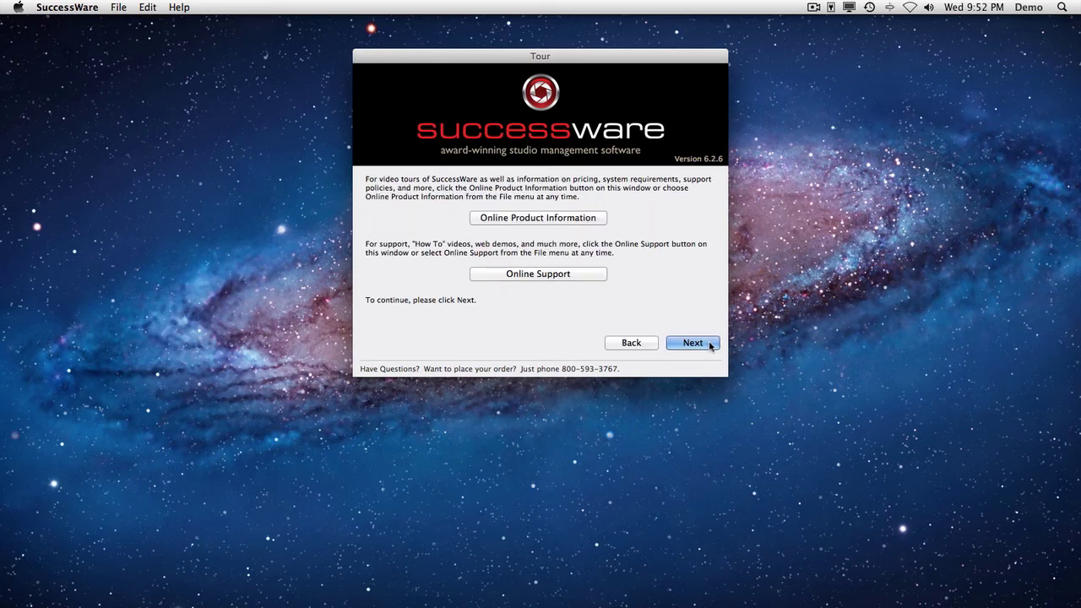
pyautogui.click(711, 346)
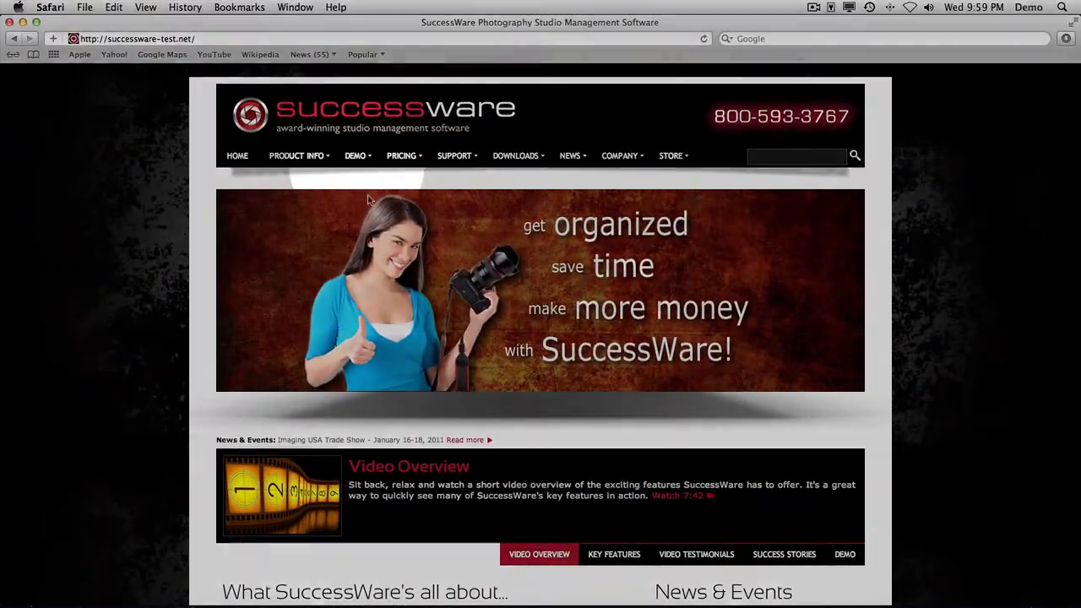
# Reveal the Macintosh and Windows demo options under the website's DEMO menu
pyautogui.moveTo(364, 161)
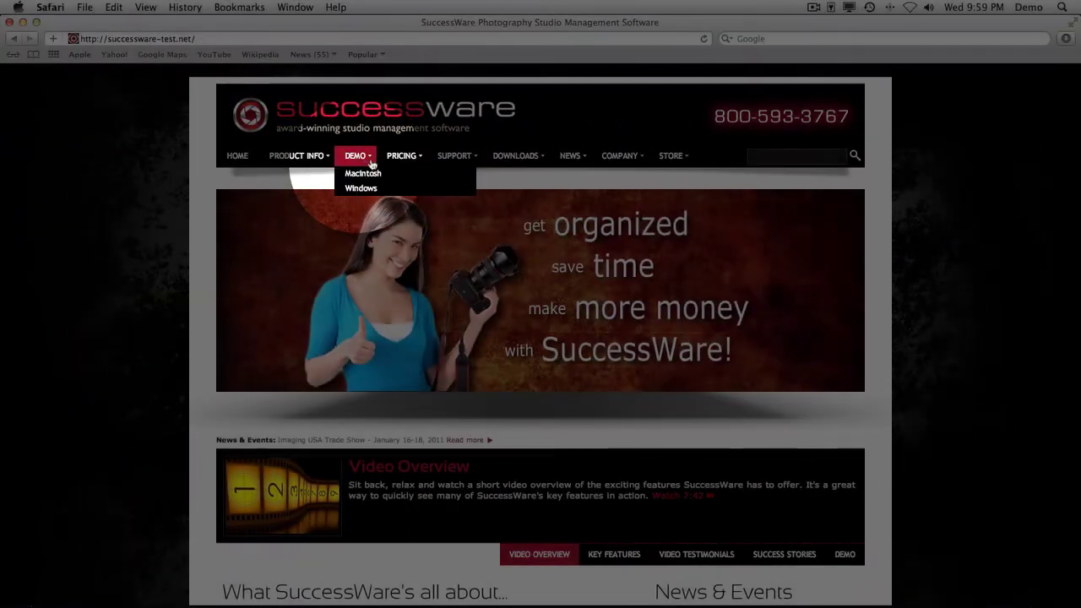